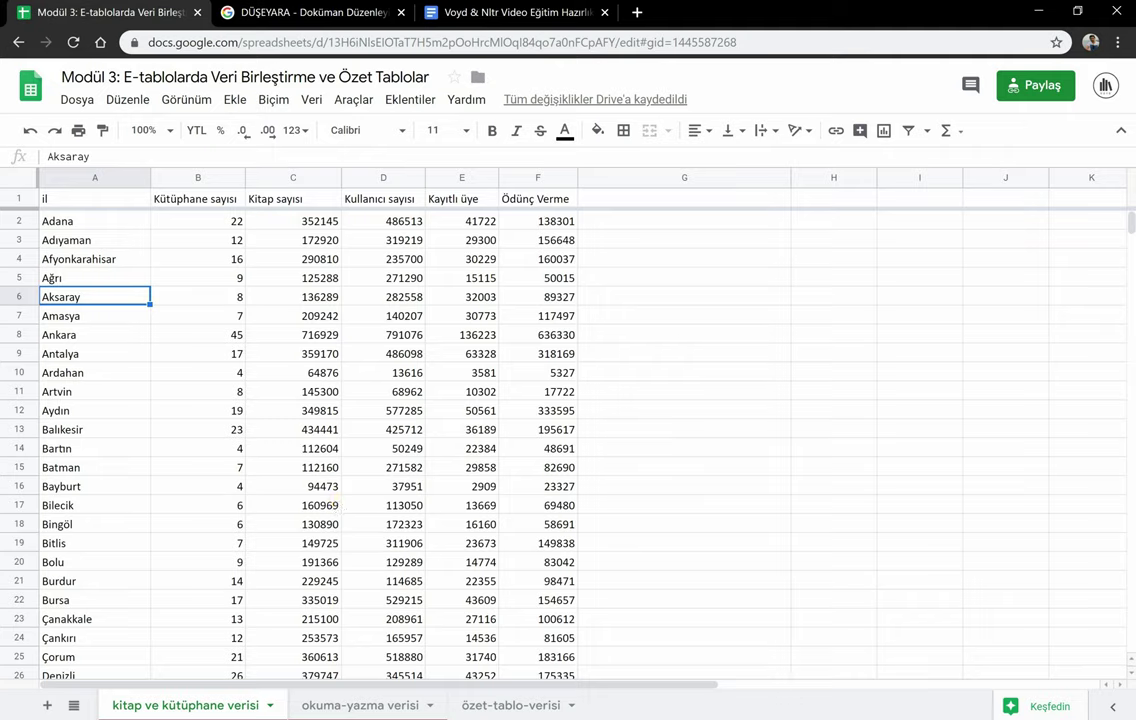
# Step: Compare the columns of the "kitap ve kütüphane verisi" and "okuma-yazma verisi" sheets, including their shared "il" column
pyautogui.click(340, 706)
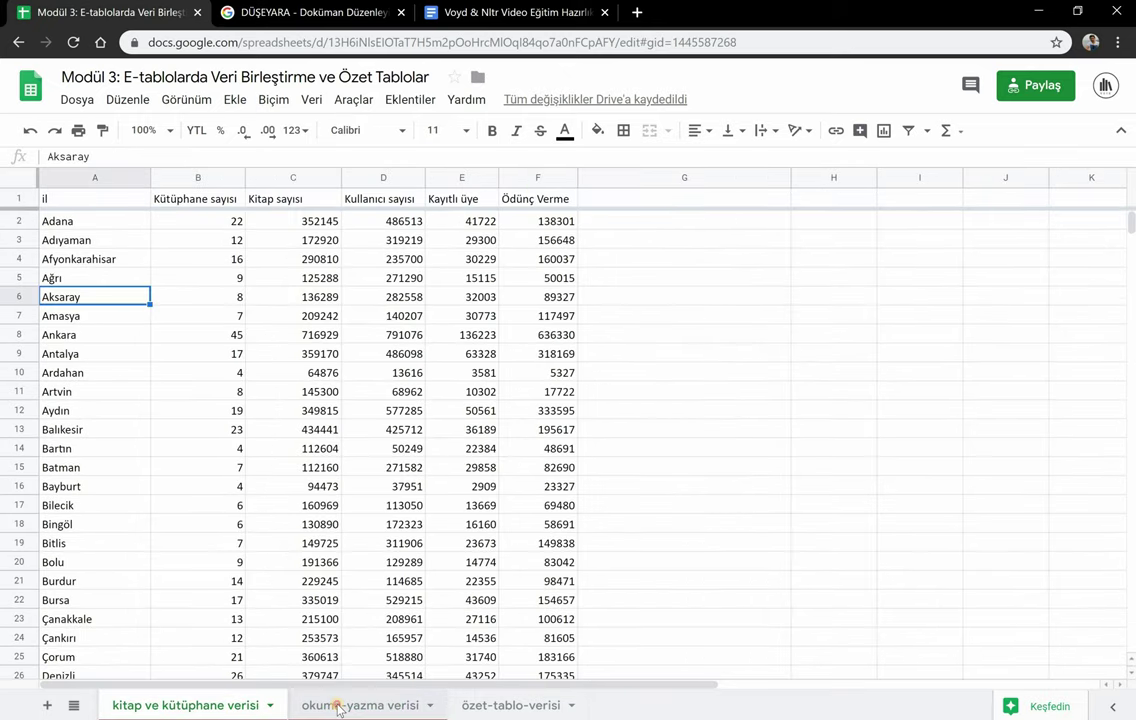
pyautogui.click(338, 706)
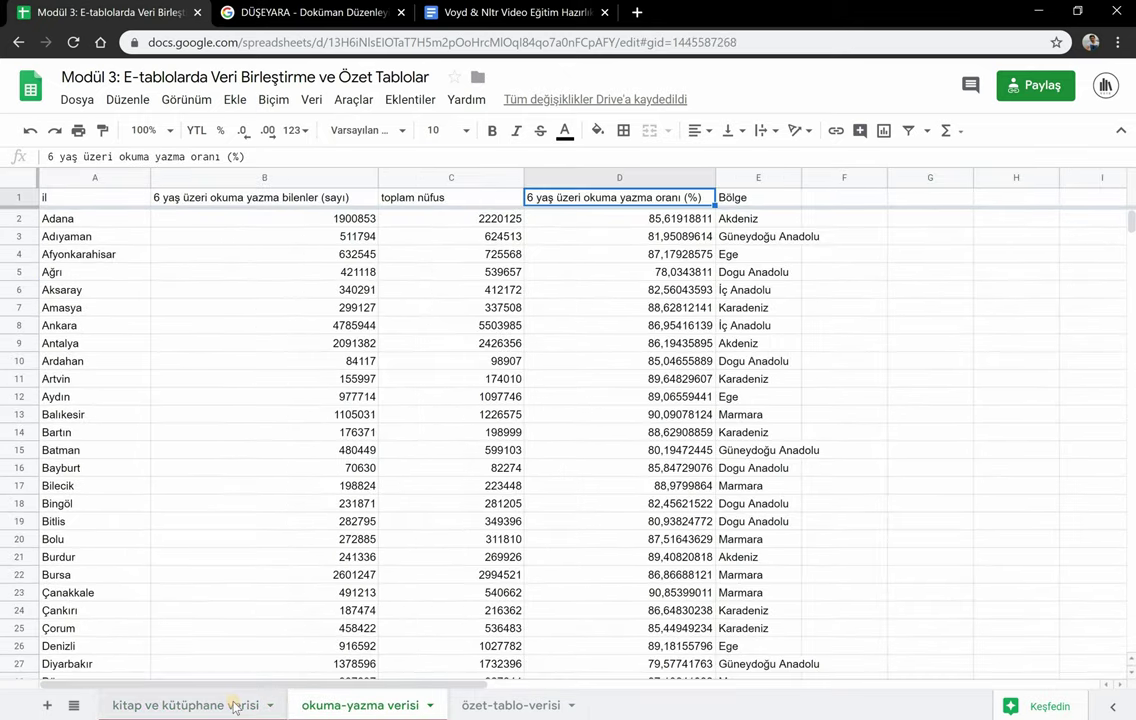
pyautogui.click(233, 706)
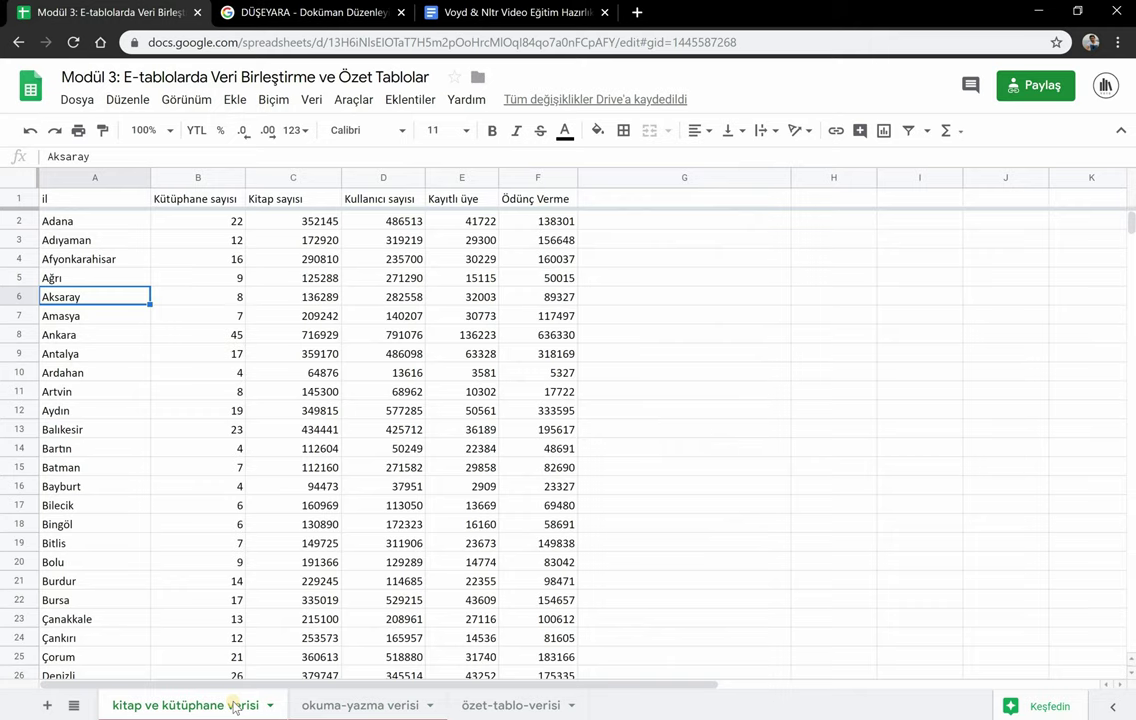
pyautogui.click(320, 707)
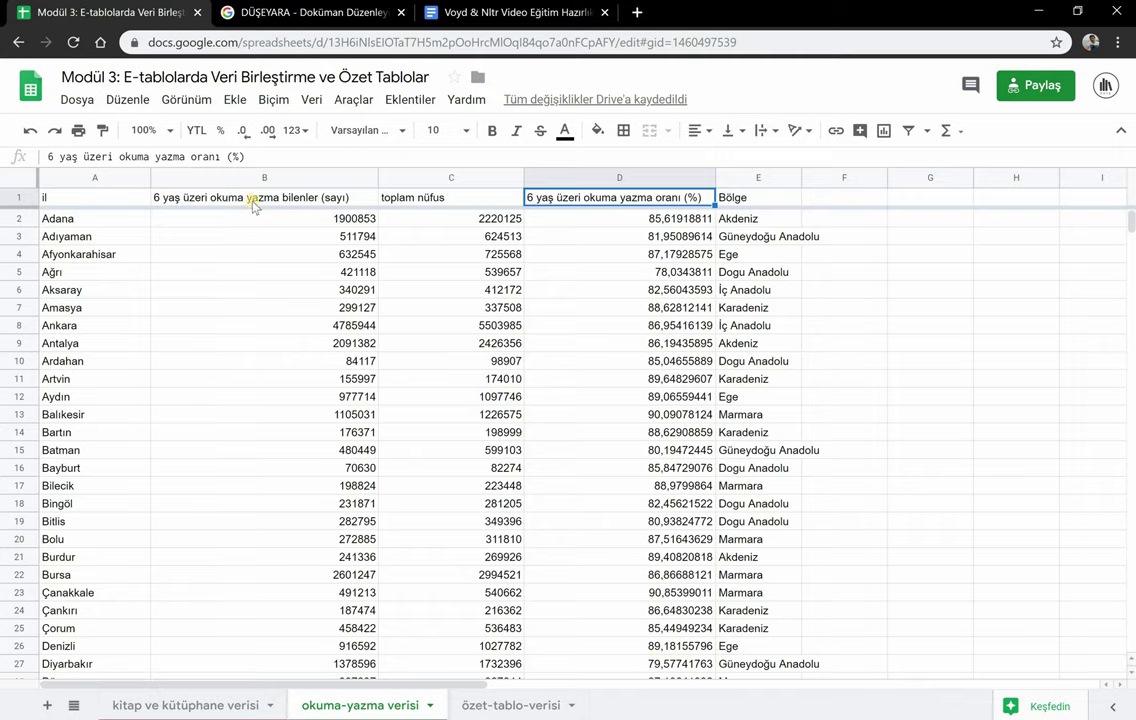
pyautogui.click(430, 197)
pyautogui.click(594, 199)
pyautogui.click(775, 197)
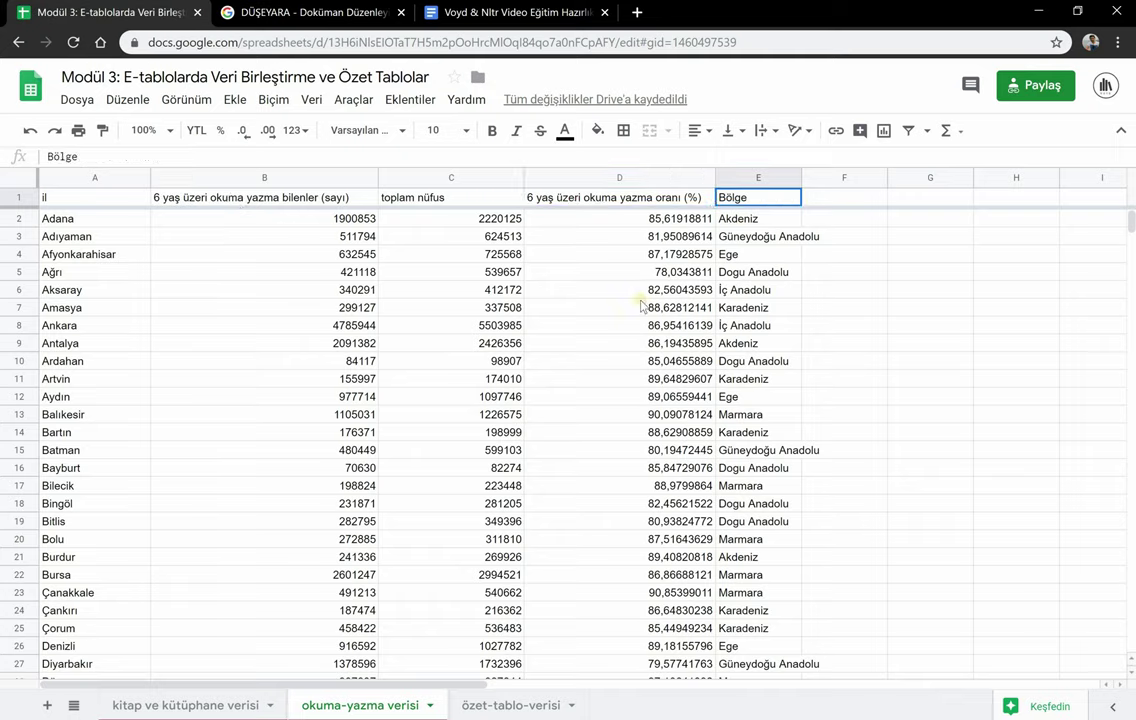
pyautogui.click(192, 706)
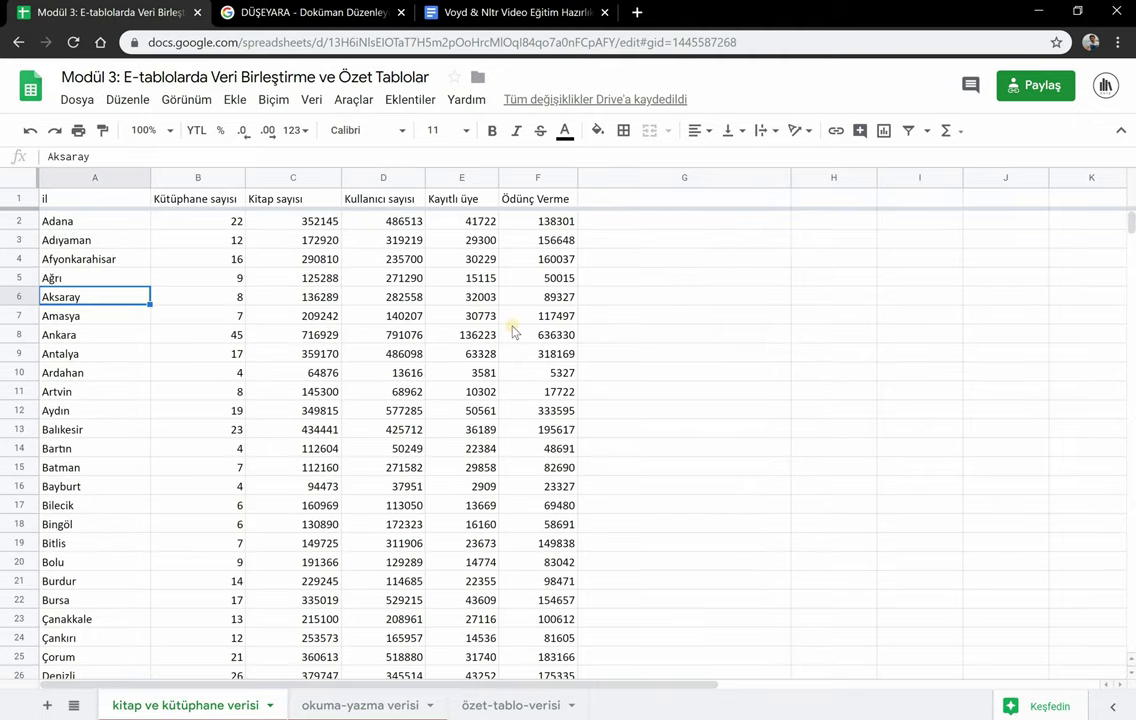
pyautogui.click(89, 175)
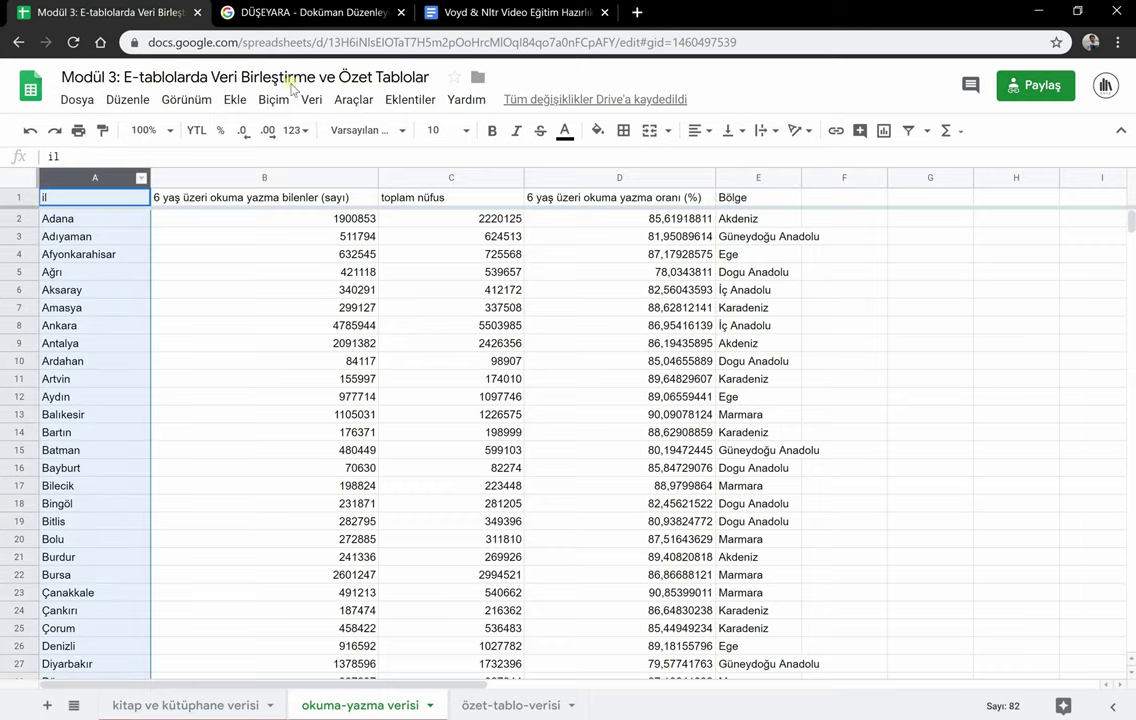
# Step: Read the description and syntax of the DÜŞEYARA function on the Google Docs Editors help page, and return to the spreadsheet
pyautogui.click(327, 14)
pyautogui.scroll(3, 143, 338)
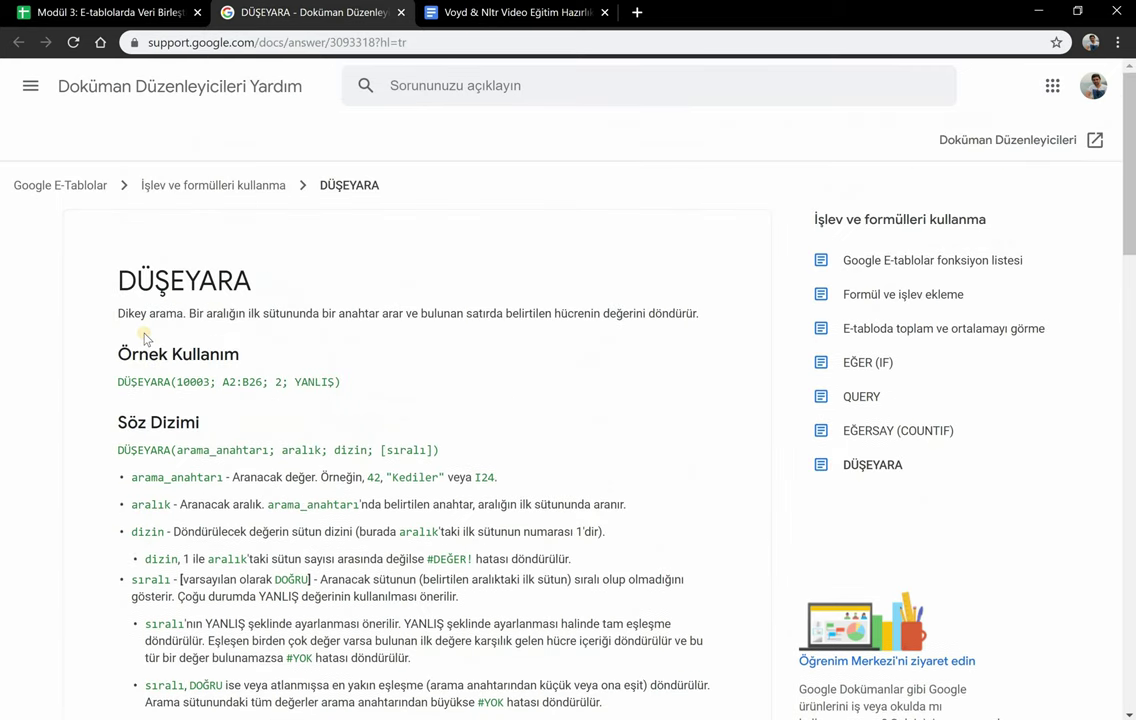
pyautogui.click(97, 14)
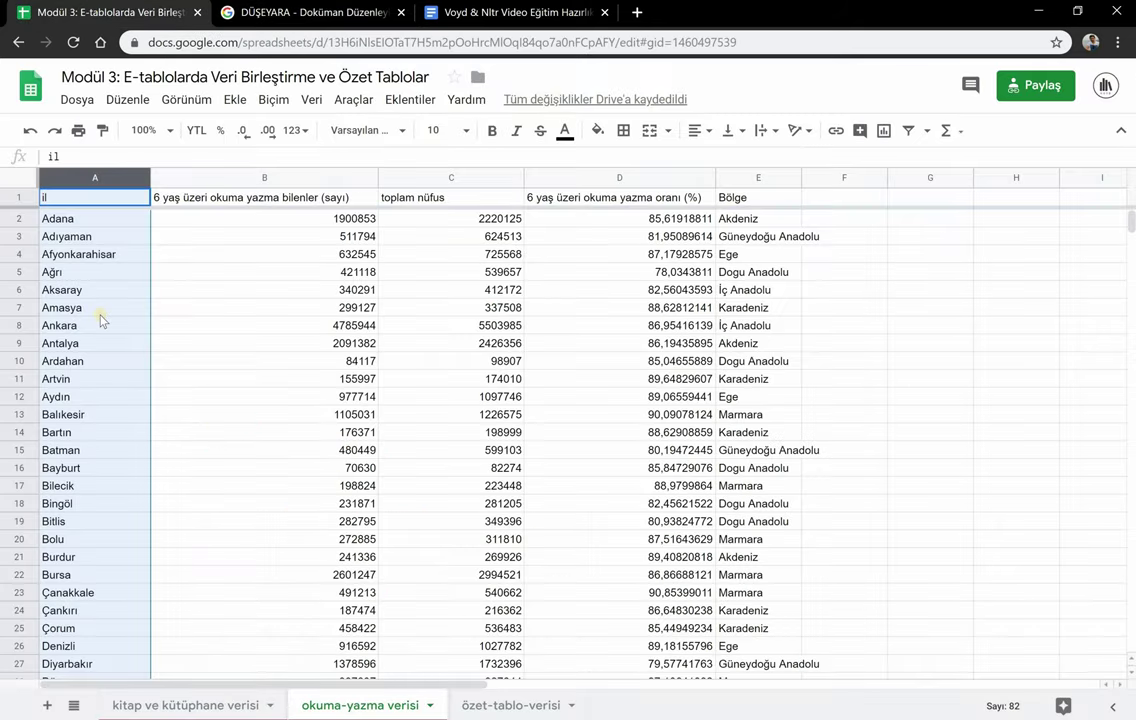
# Step: Start a VLOOKUP formula in cell G2 of the "kitap ve kütüphane verisi" sheet
pyautogui.click(135, 706)
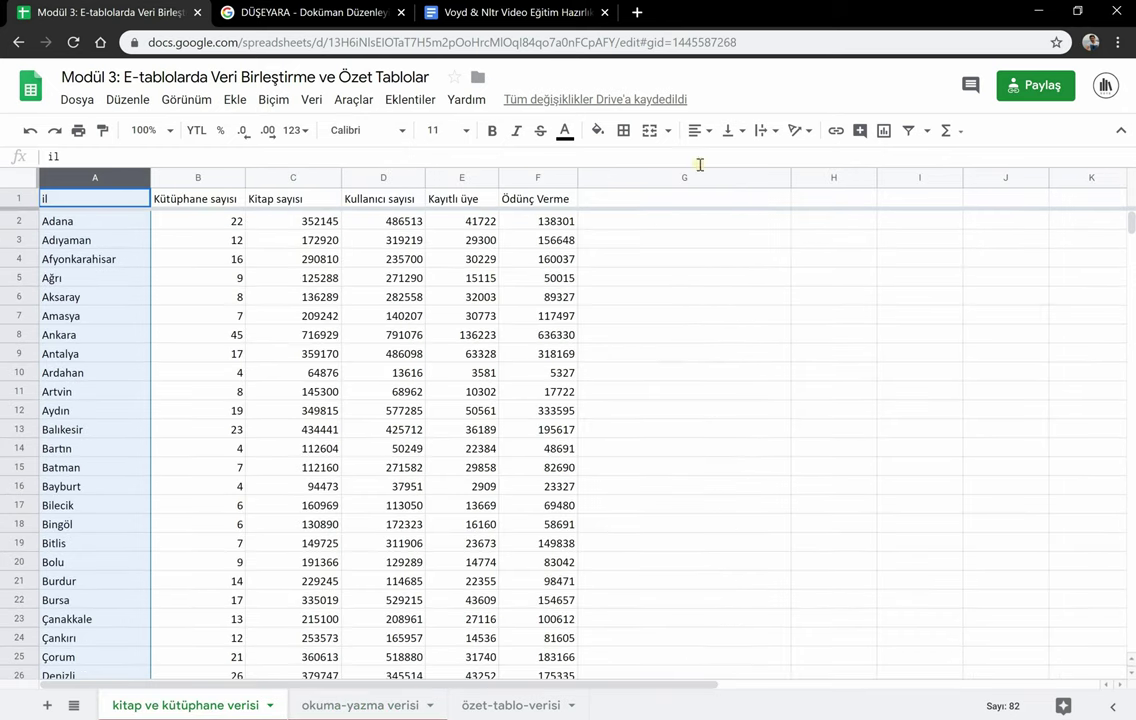
pyautogui.click(610, 220)
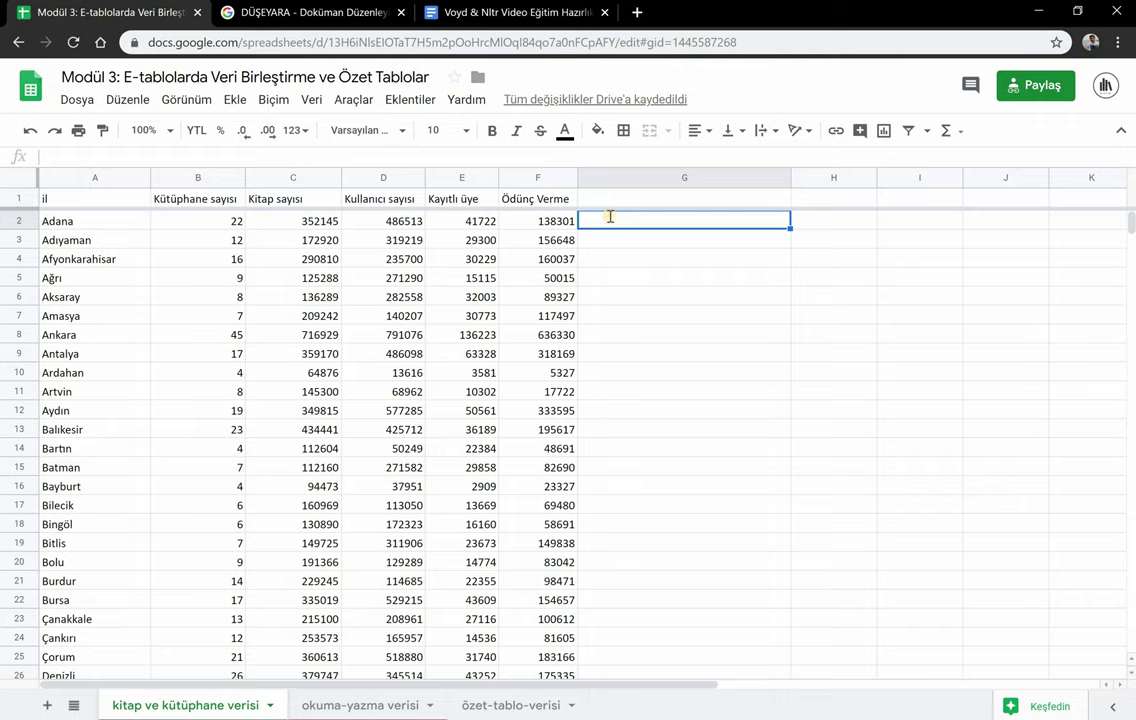
pyautogui.write('=VLOOK')
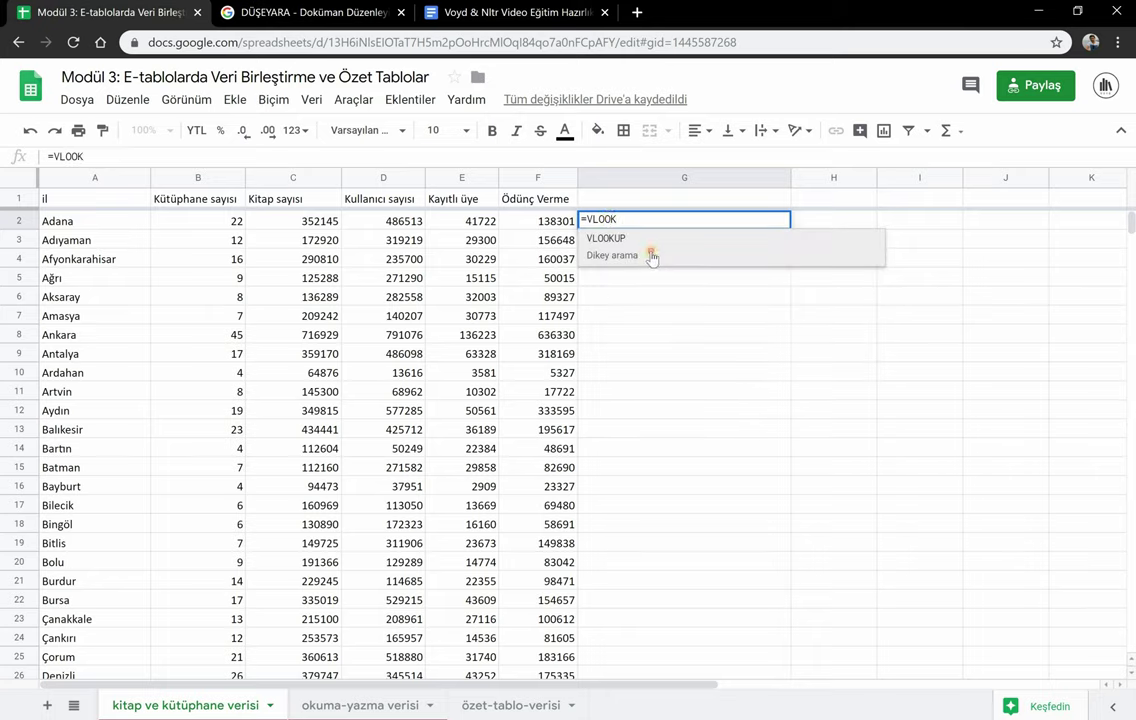
pyautogui.click(646, 240)
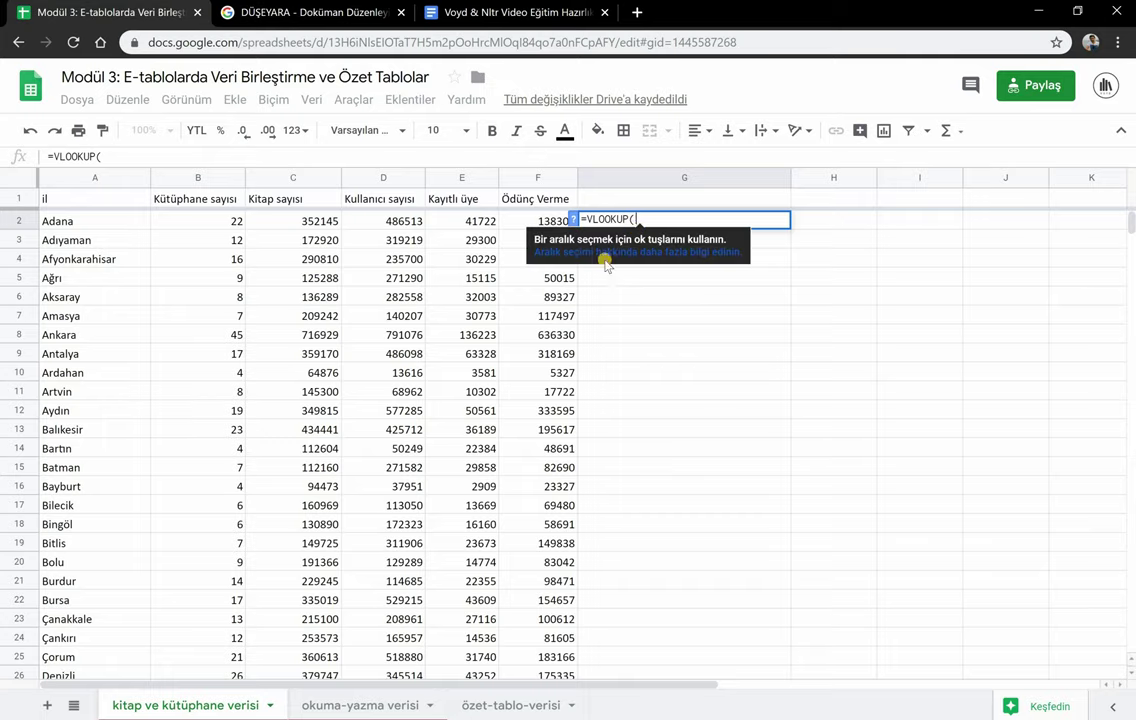
# Step: Use the province names in A2:A82 of the "kitap ve kütüphane verisi" sheet as the VLOOKUP search key
pyautogui.click(368, 704)
pyautogui.click(230, 706)
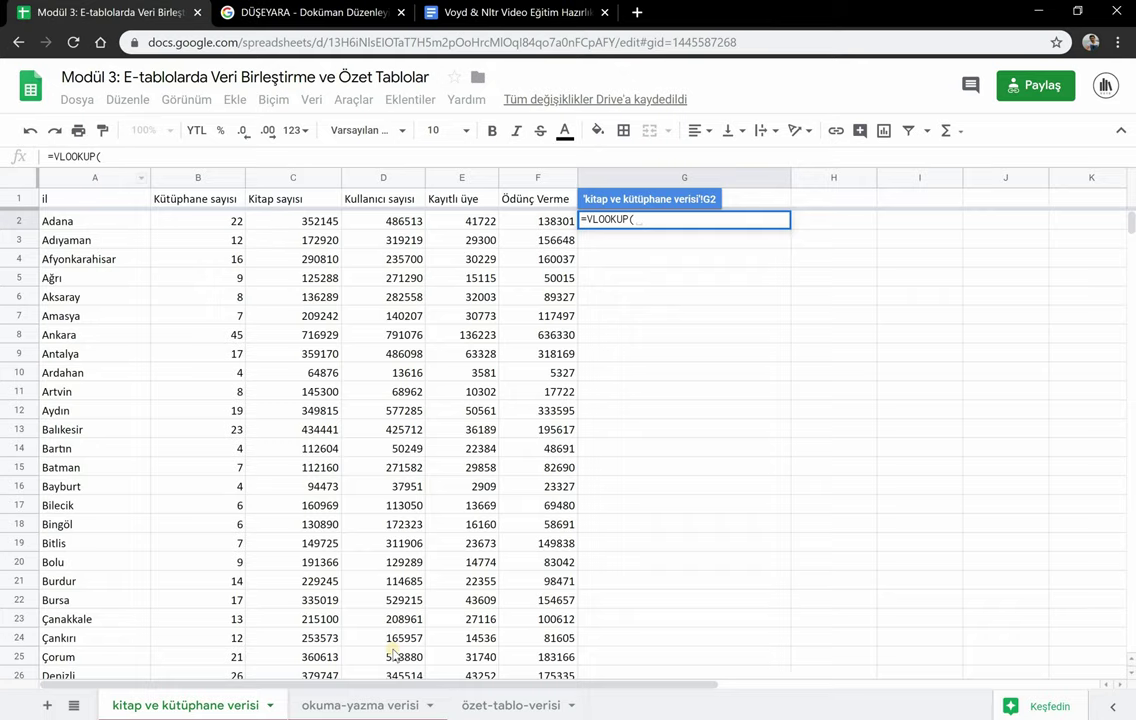
pyautogui.click(370, 705)
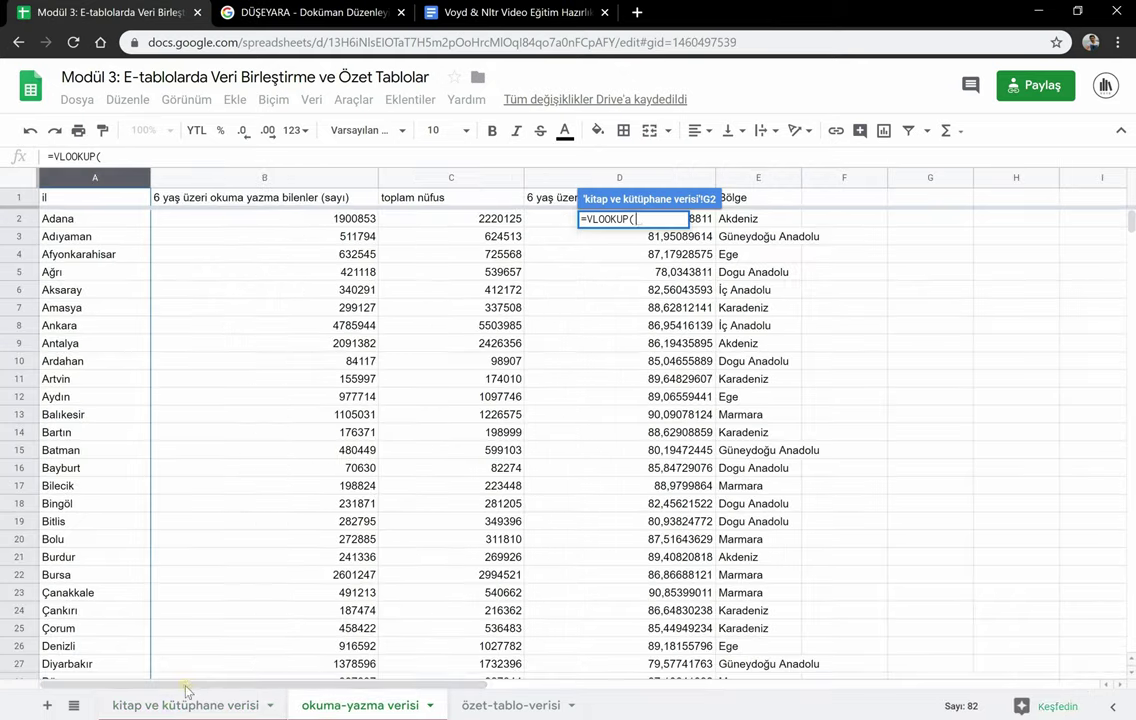
pyautogui.click(175, 705)
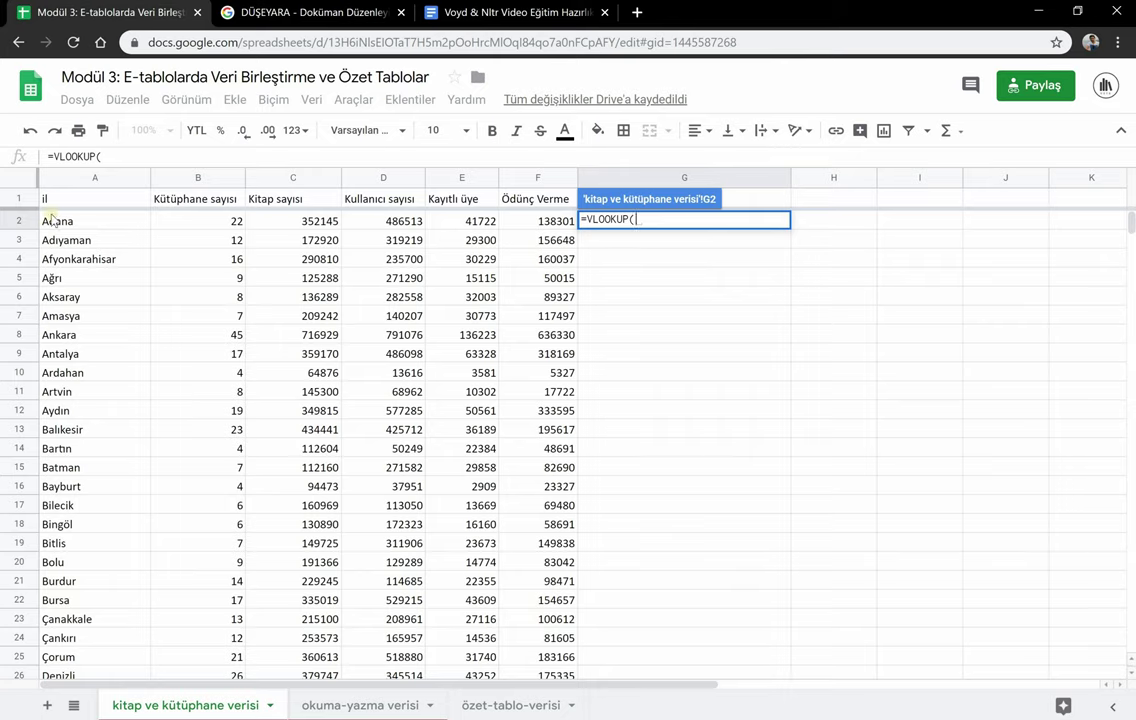
pyautogui.moveTo(55, 220); pyautogui.dragTo(84, 640)
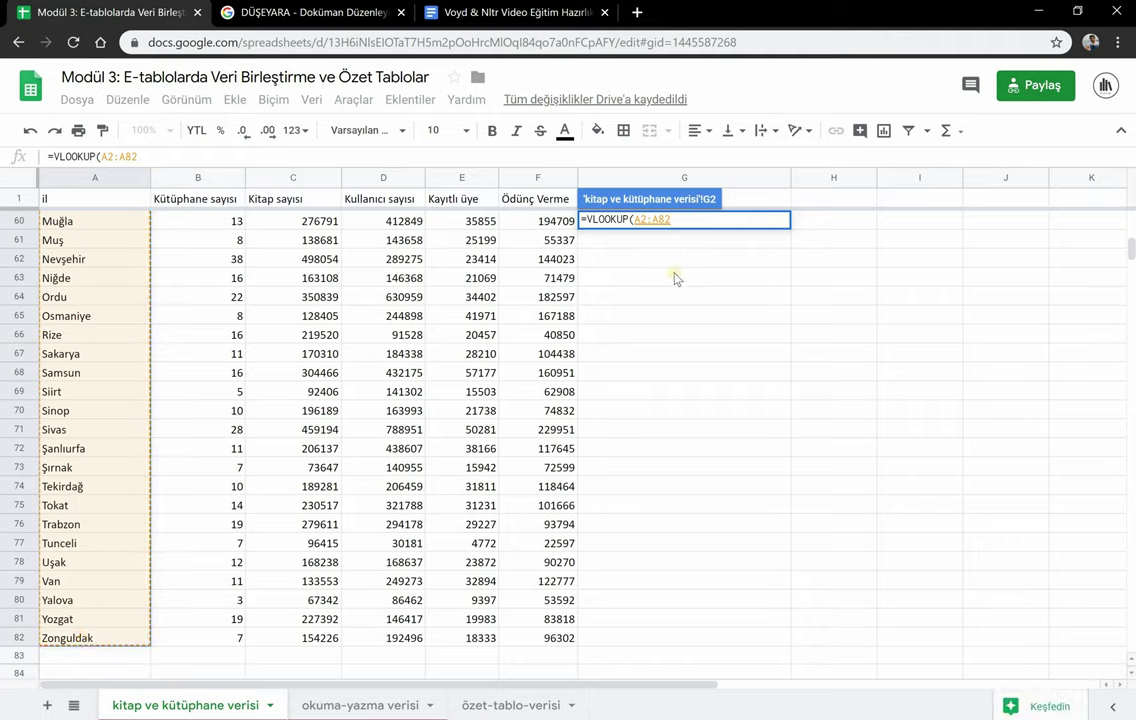
pyautogui.write(';')
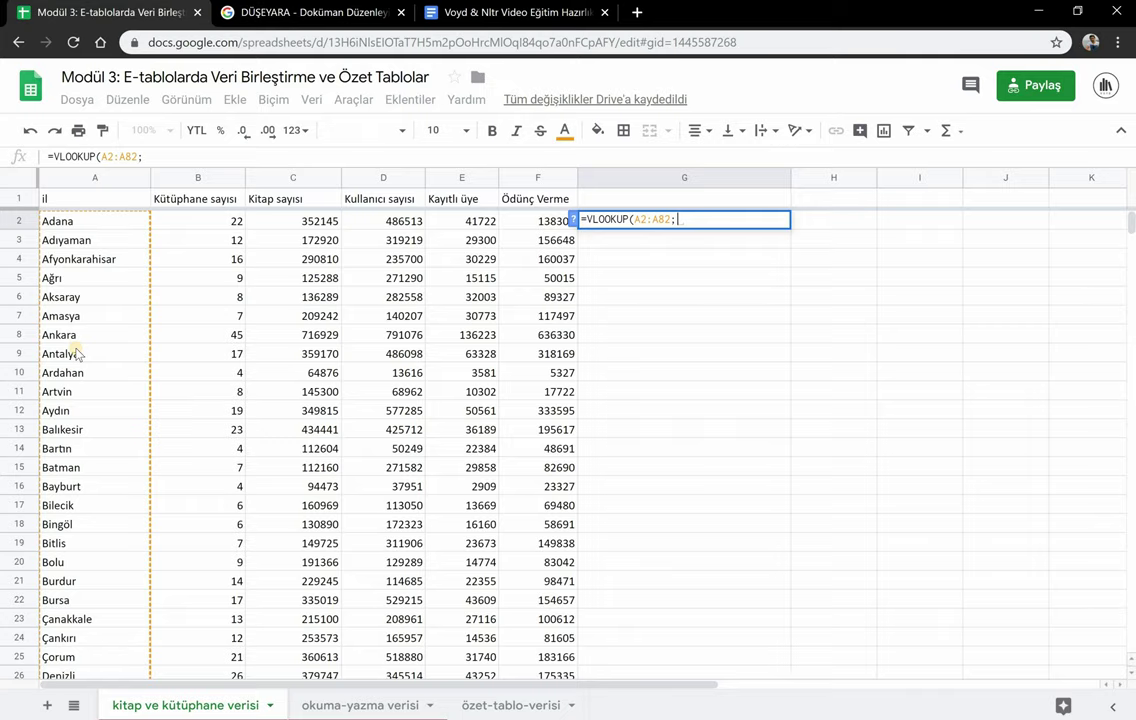
# Step: Set the VLOOKUP search range to A2:E82 of the "okuma-yazma verisi" sheet
pyautogui.click(331, 706)
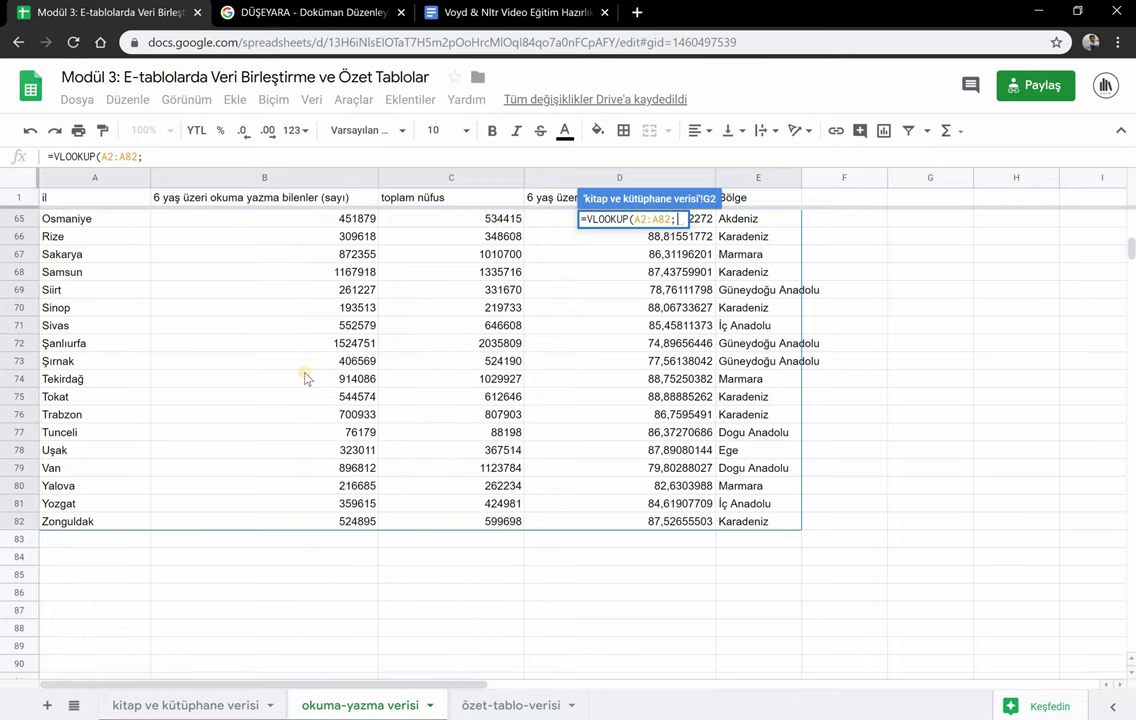
pyautogui.scroll(8, 306, 378)
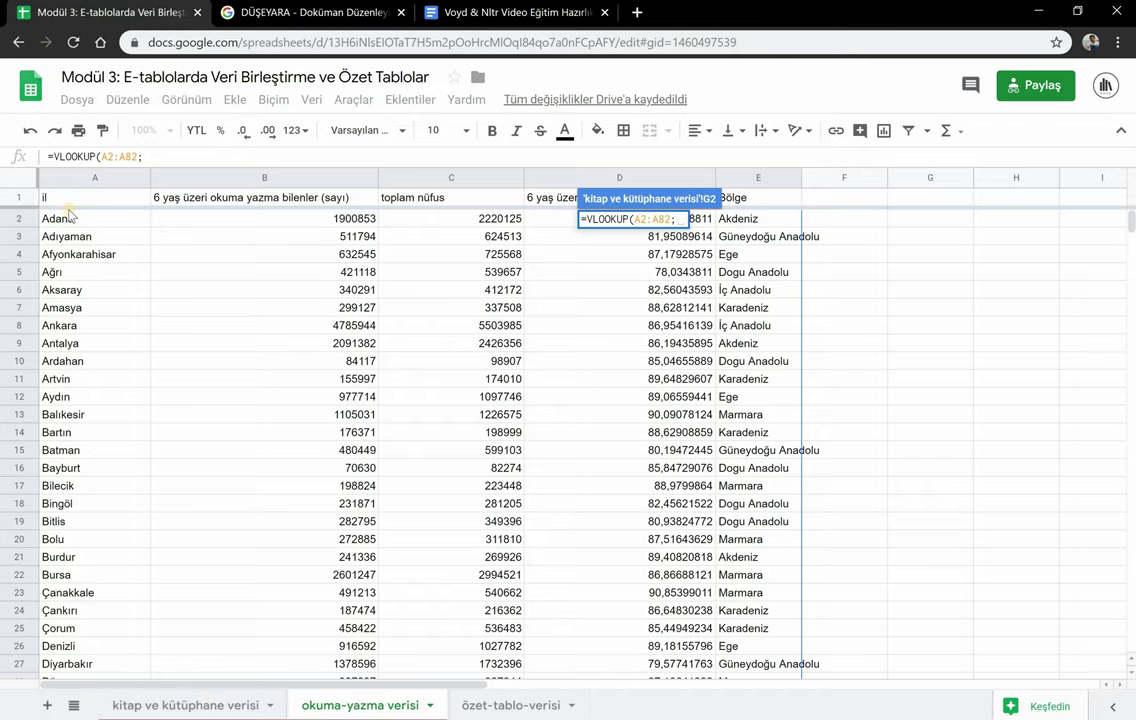
pyautogui.moveTo(150, 215); pyautogui.dragTo(716, 572)
pyautogui.scroll(-3, 716, 572)
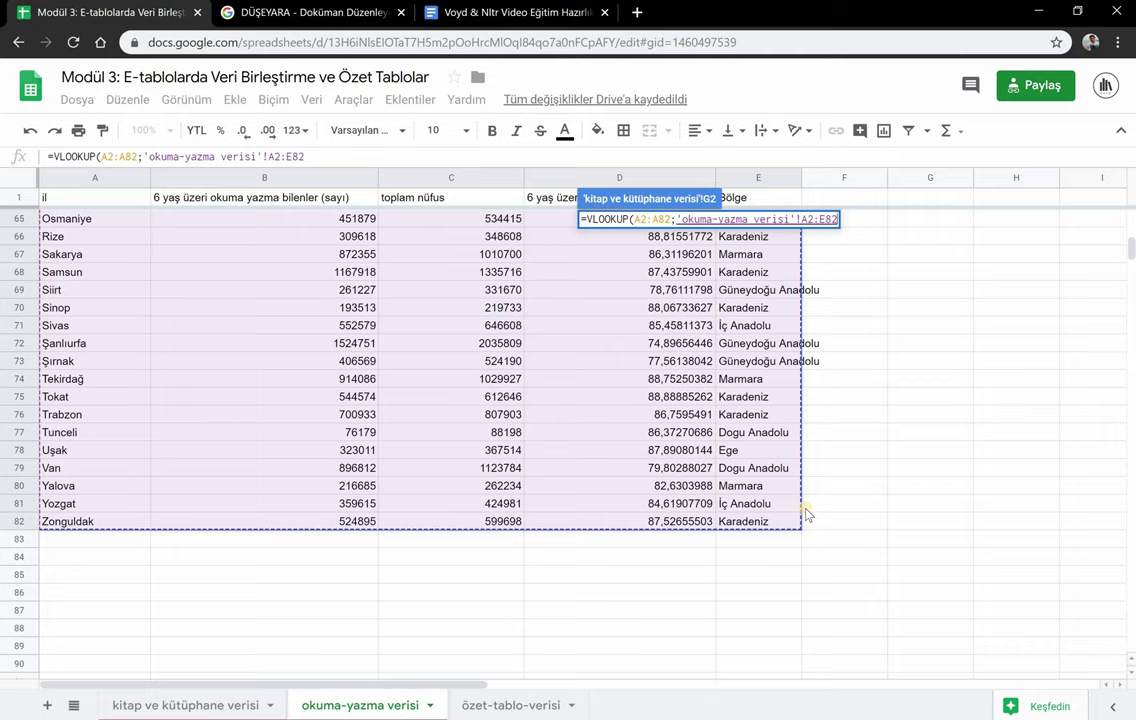
pyautogui.write(';')
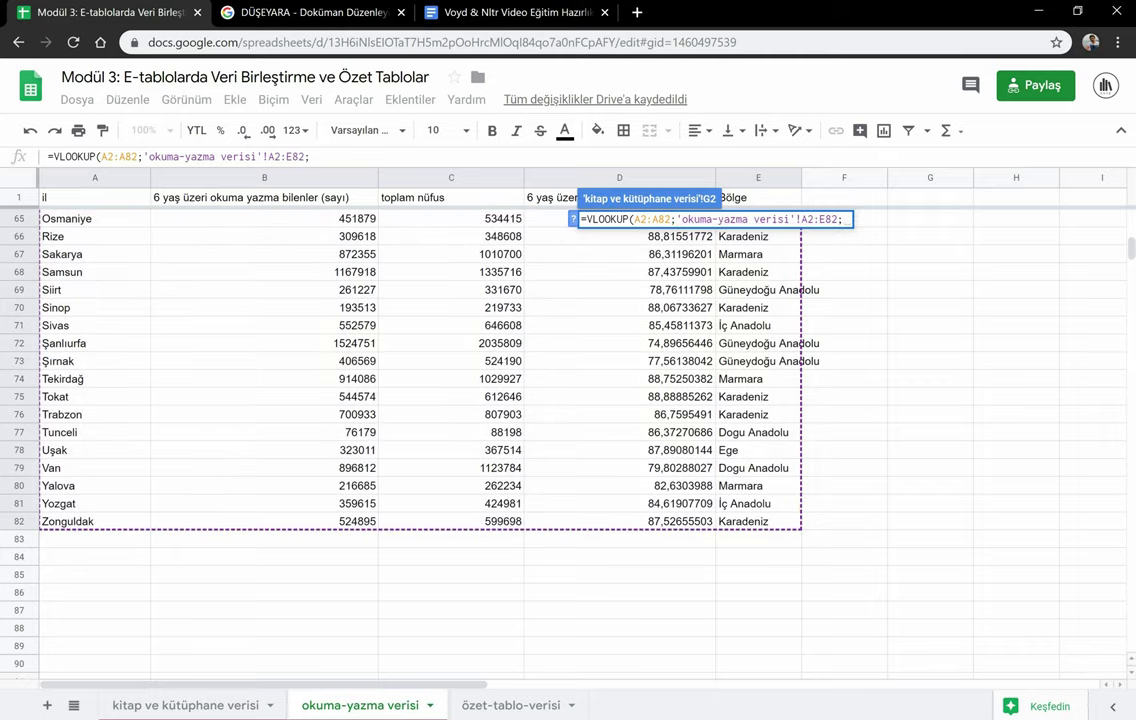
# Step: Check the index argument on the DÜŞEYARA help page and enter 2 as the formula's column index
pyautogui.click(300, 12)
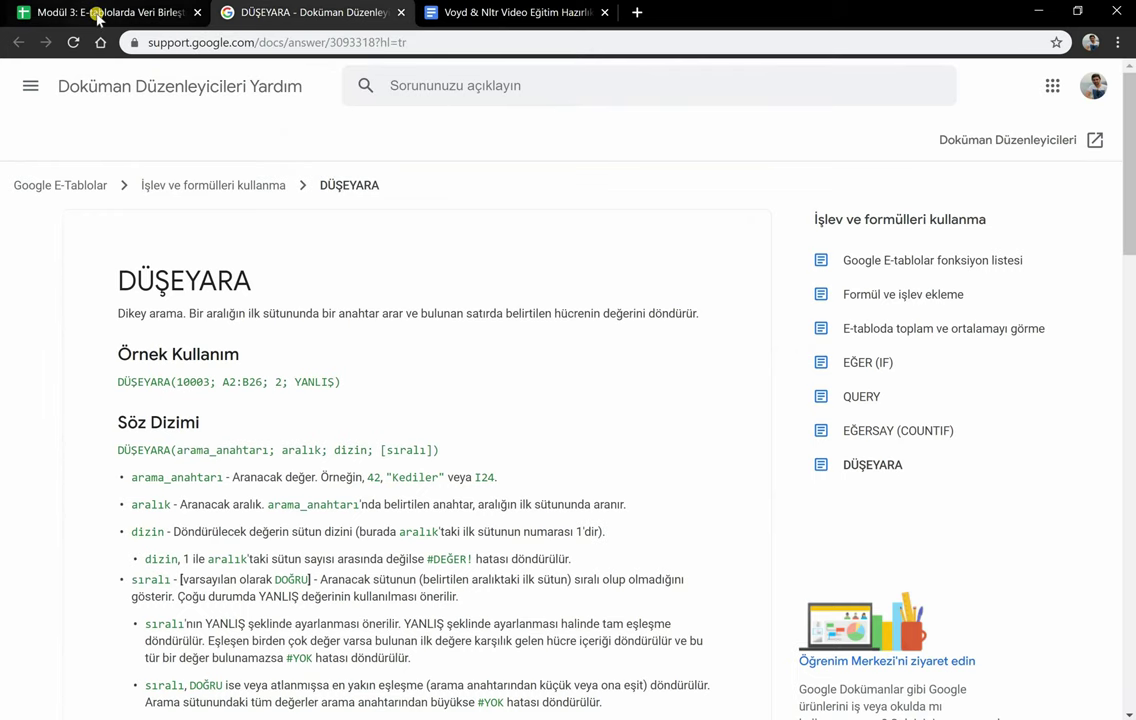
pyautogui.click(90, 13)
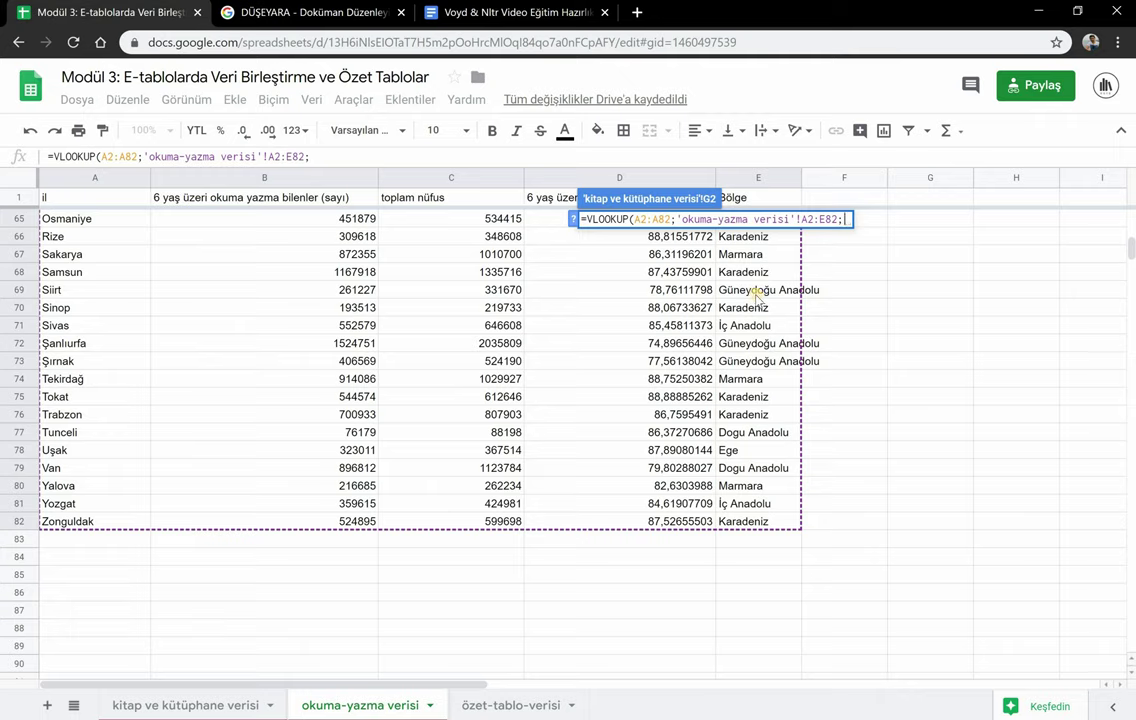
pyautogui.write('2')
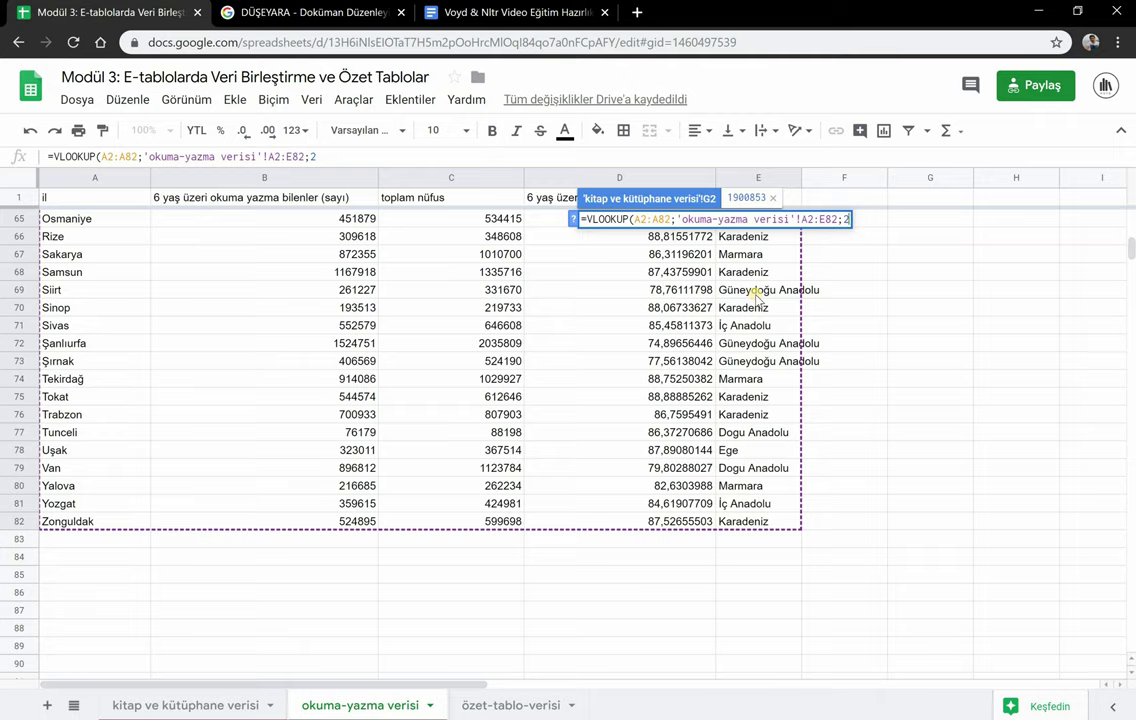
pyautogui.write(';')
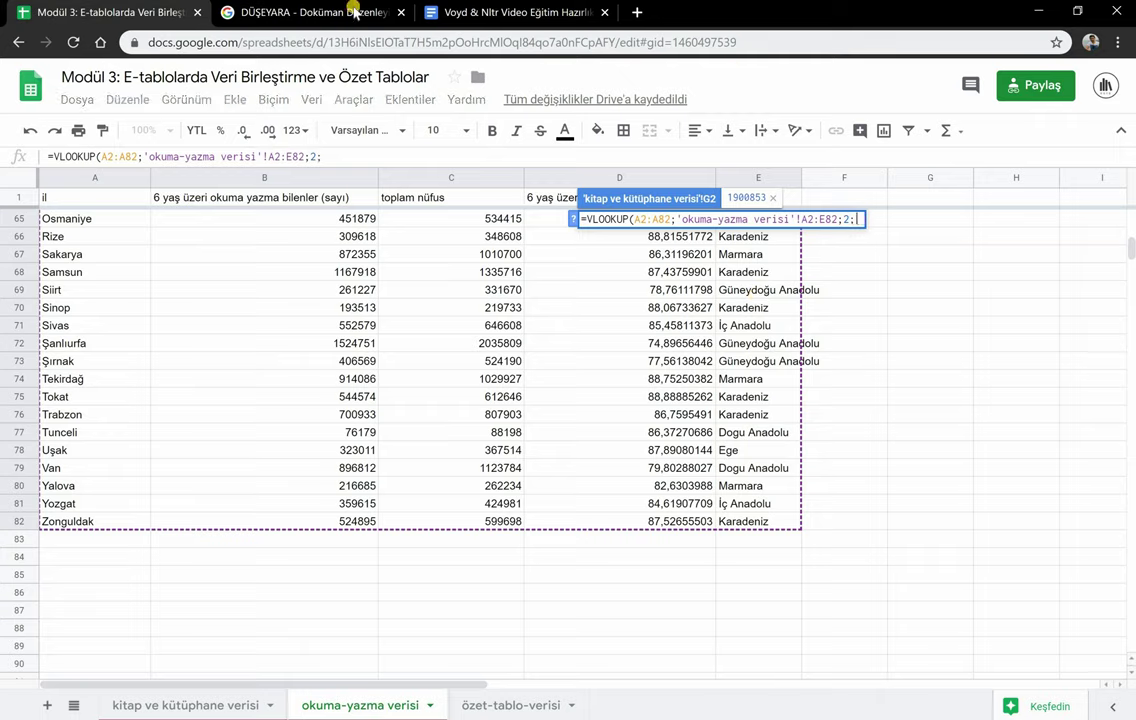
# Step: Read the explanation of the "sıralı" argument on the DÜŞEYARA help page and highlight its recommendation for most cases
pyautogui.click(297, 12)
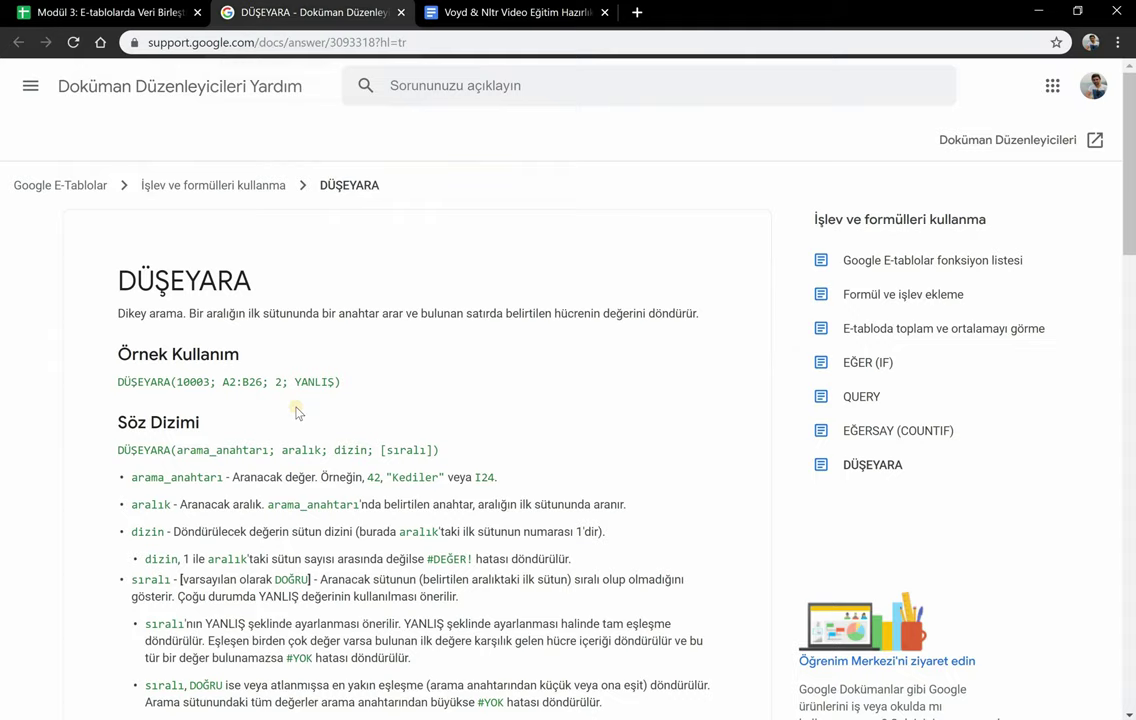
pyautogui.scroll(-4, 297, 430)
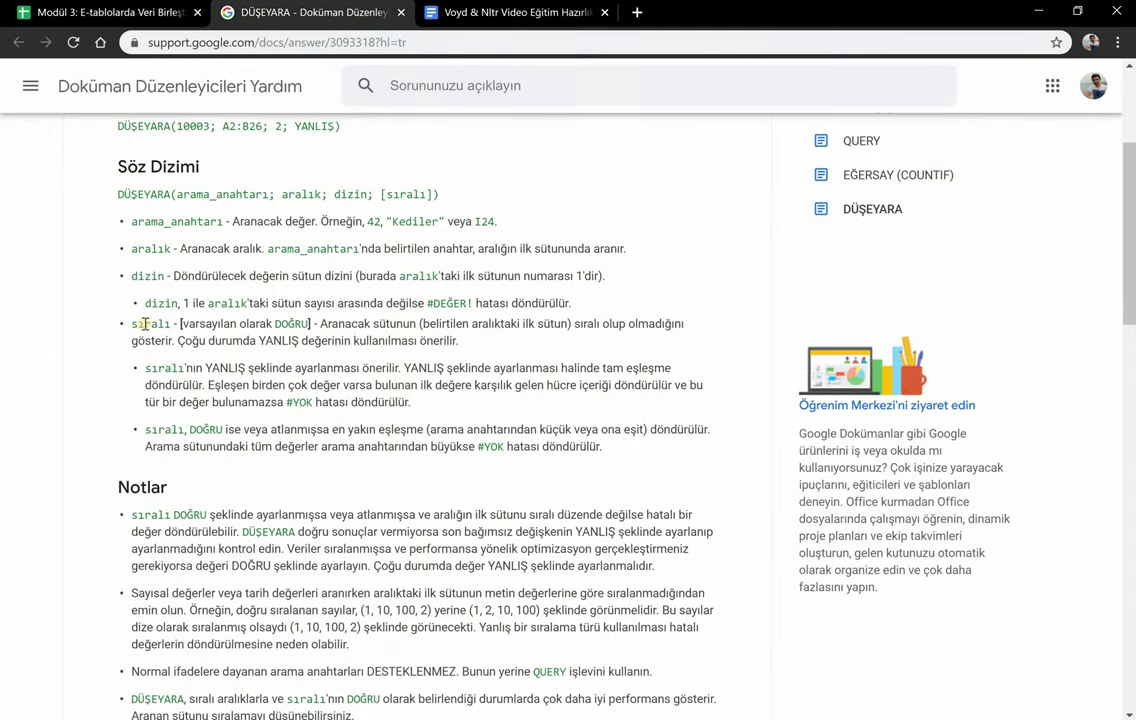
pyautogui.click(112, 14)
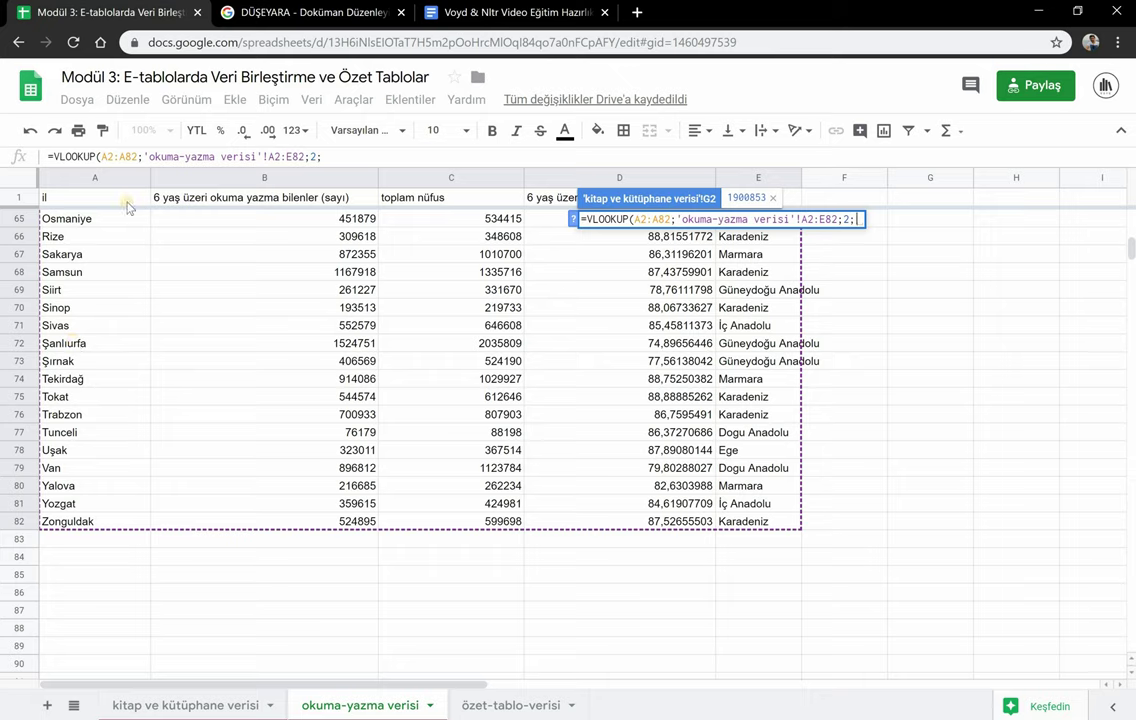
pyautogui.click(297, 12)
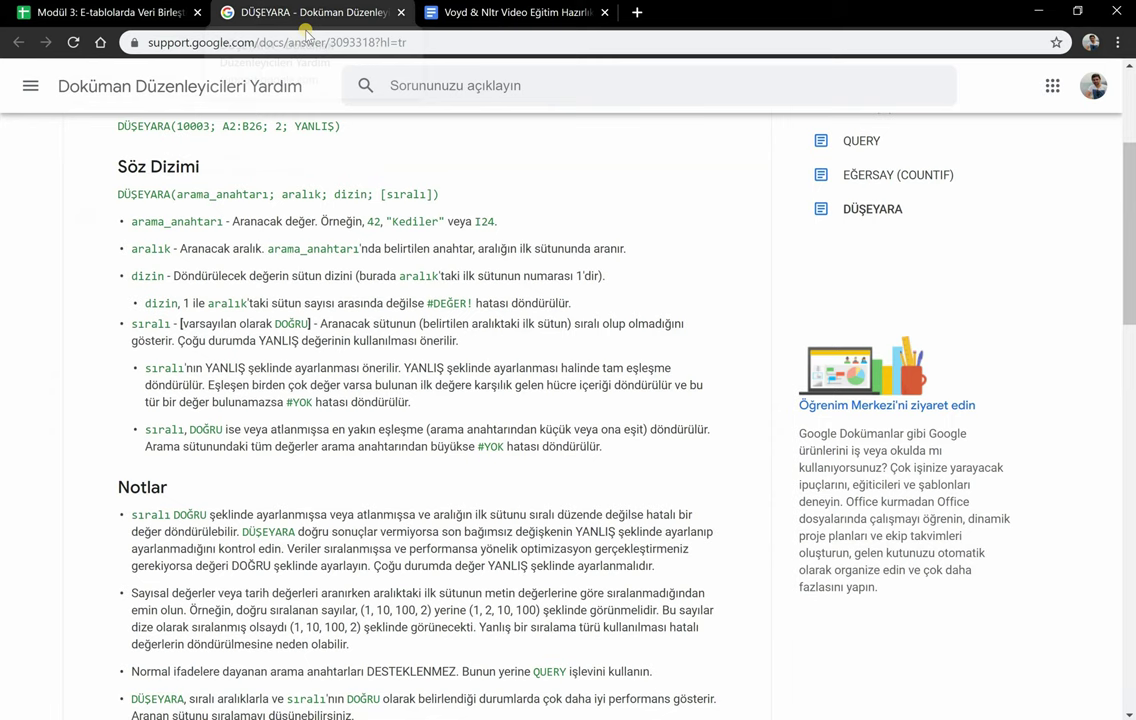
pyautogui.scroll(1, 280, 500)
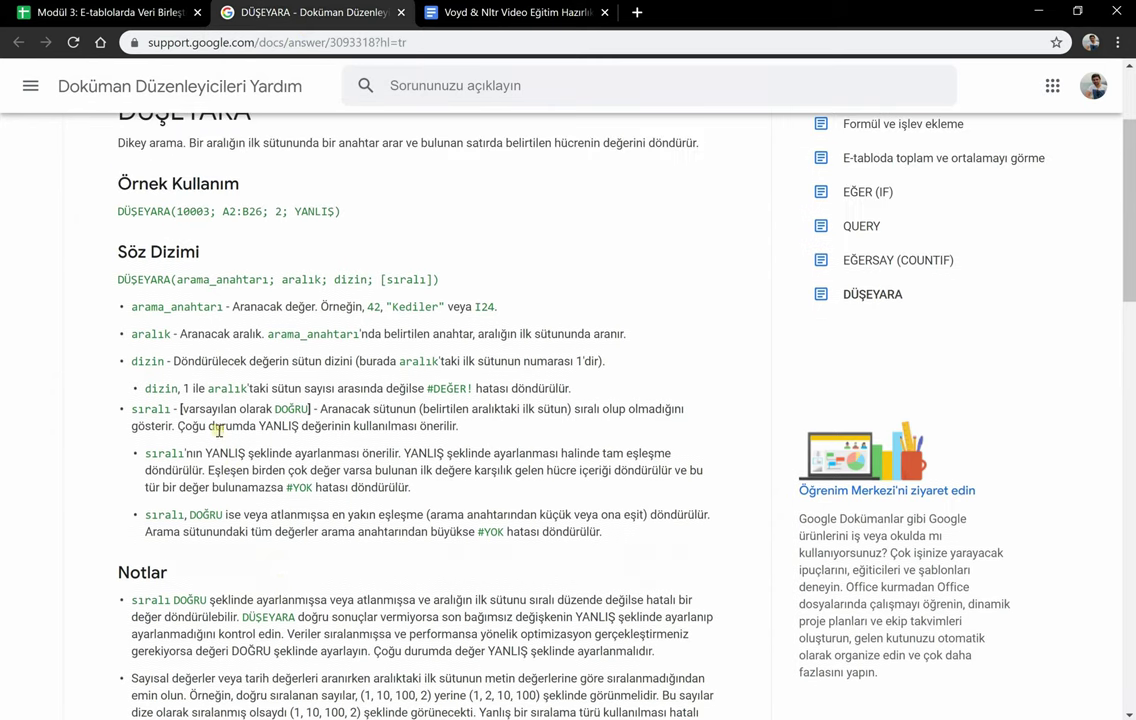
pyautogui.moveTo(184, 426); pyautogui.dragTo(470, 427)
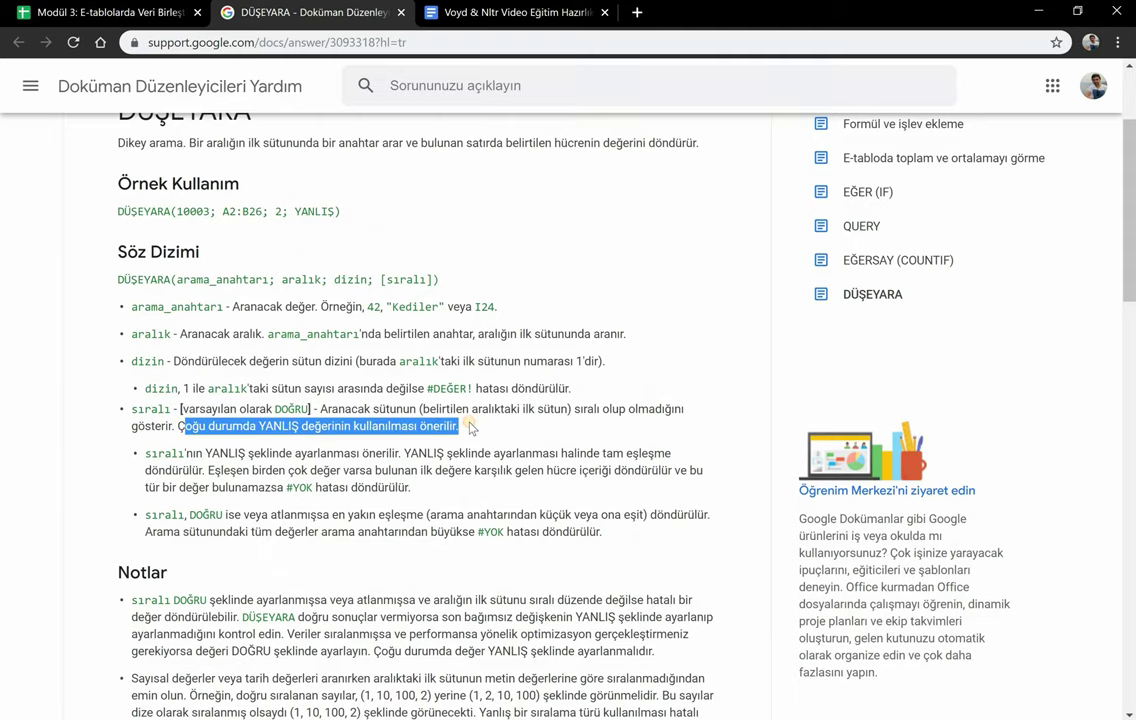
# Step: Return to the spreadsheet and enter FALSE as the last argument of the VLOOKUP formula
pyautogui.click(80, 12)
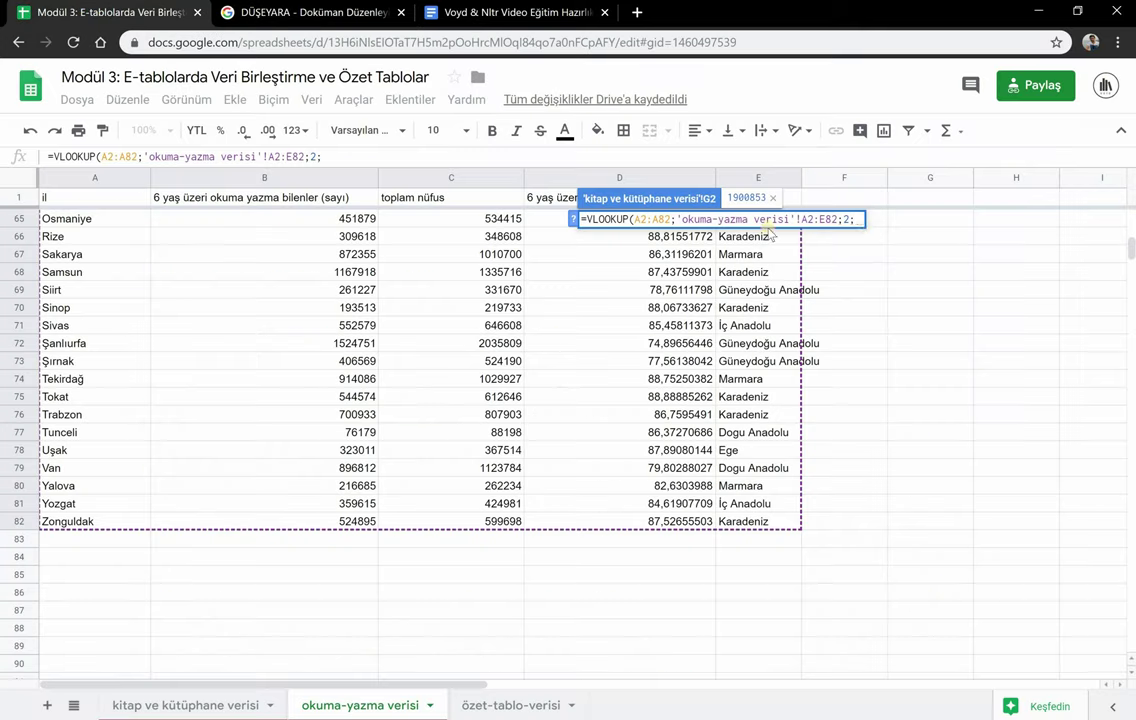
pyautogui.click(860, 220)
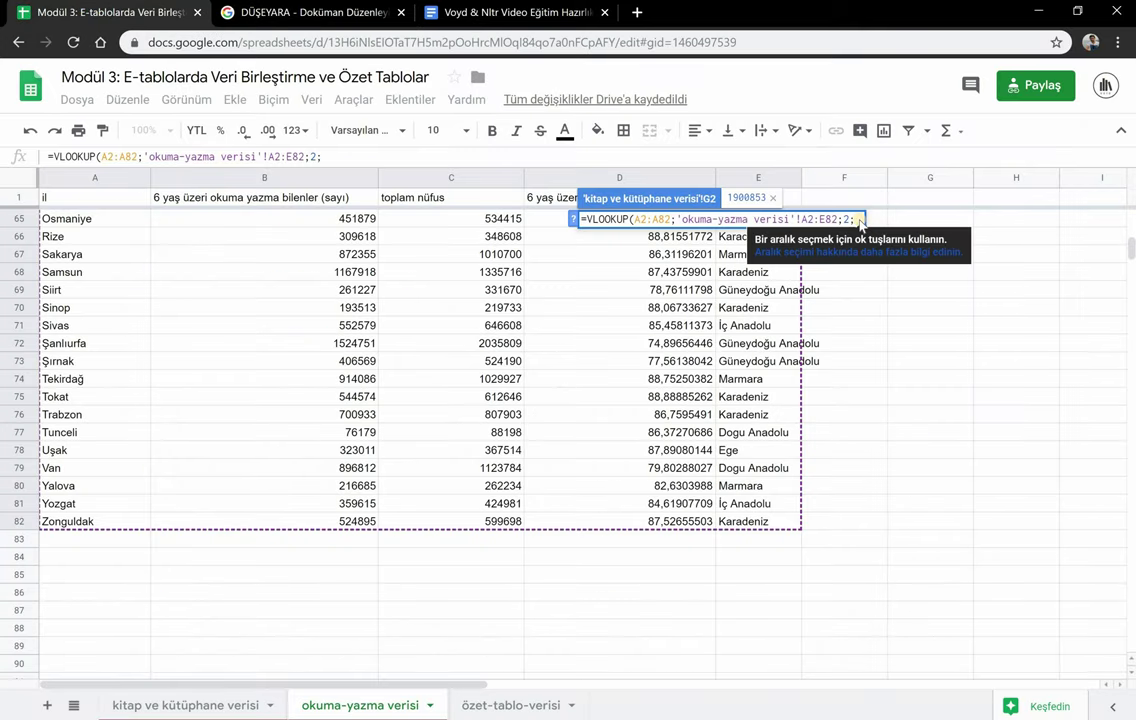
pyautogui.write('FALSE')
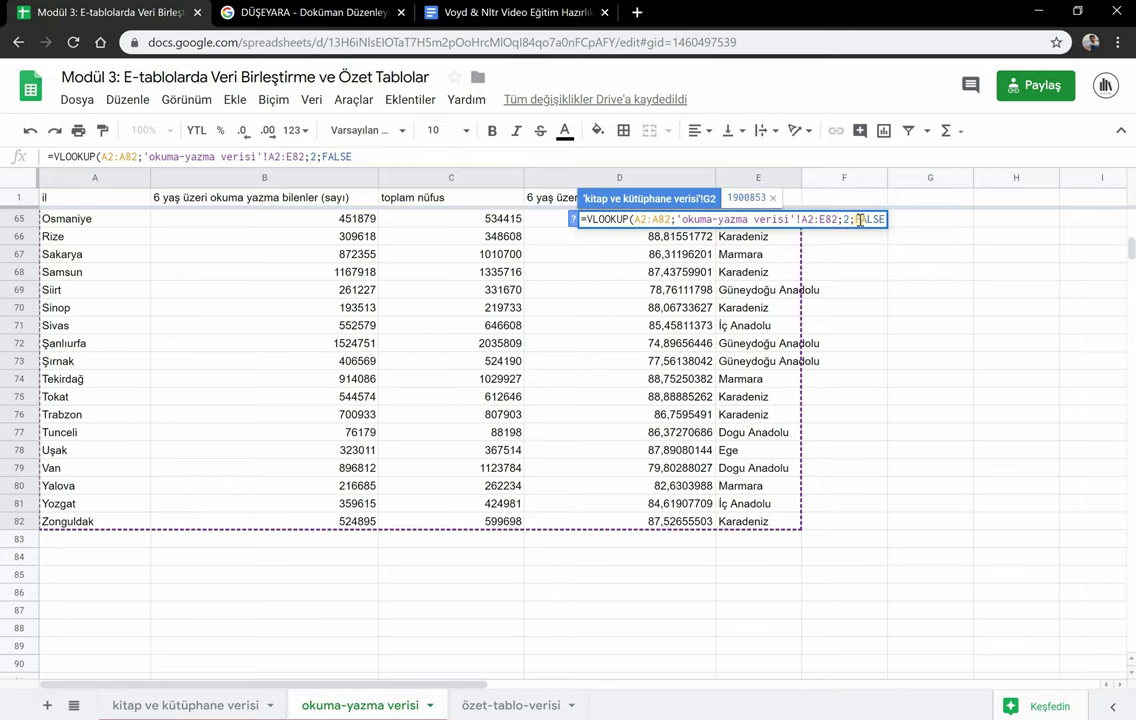
# Step: Complete the VLOOKUP formula in G2 and compare its result with Adana's literate count on the "okuma-yazma verisi" sheet
pyautogui.write(')')
pyautogui.press('Return')
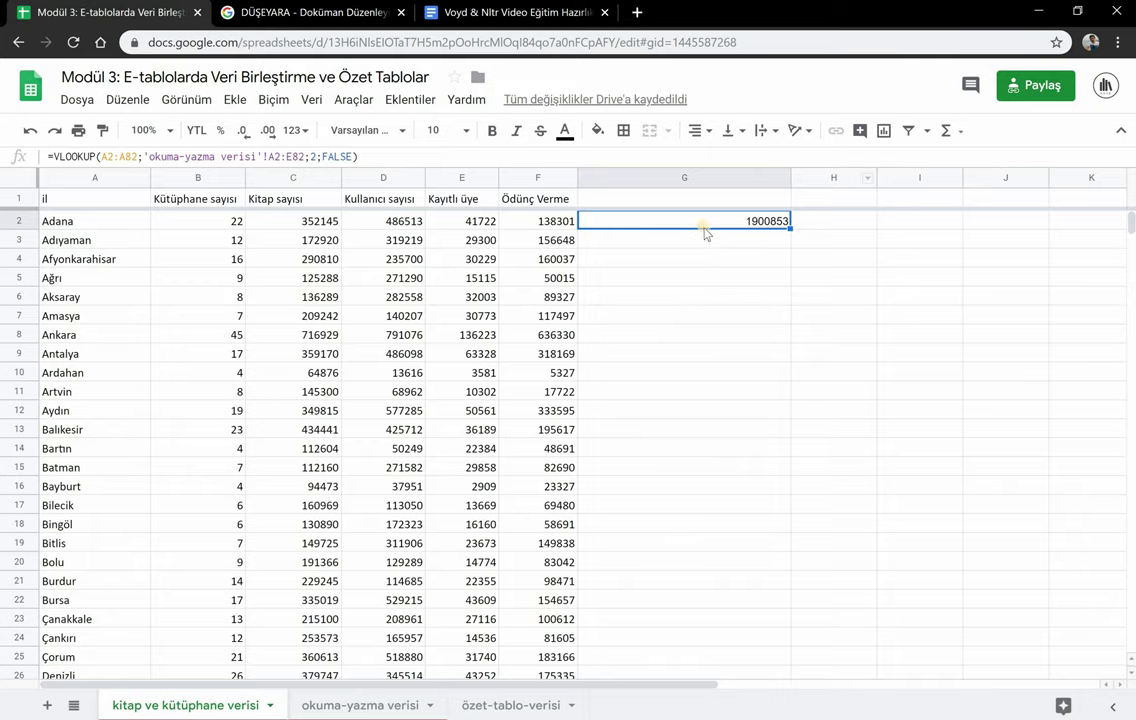
pyautogui.click(355, 705)
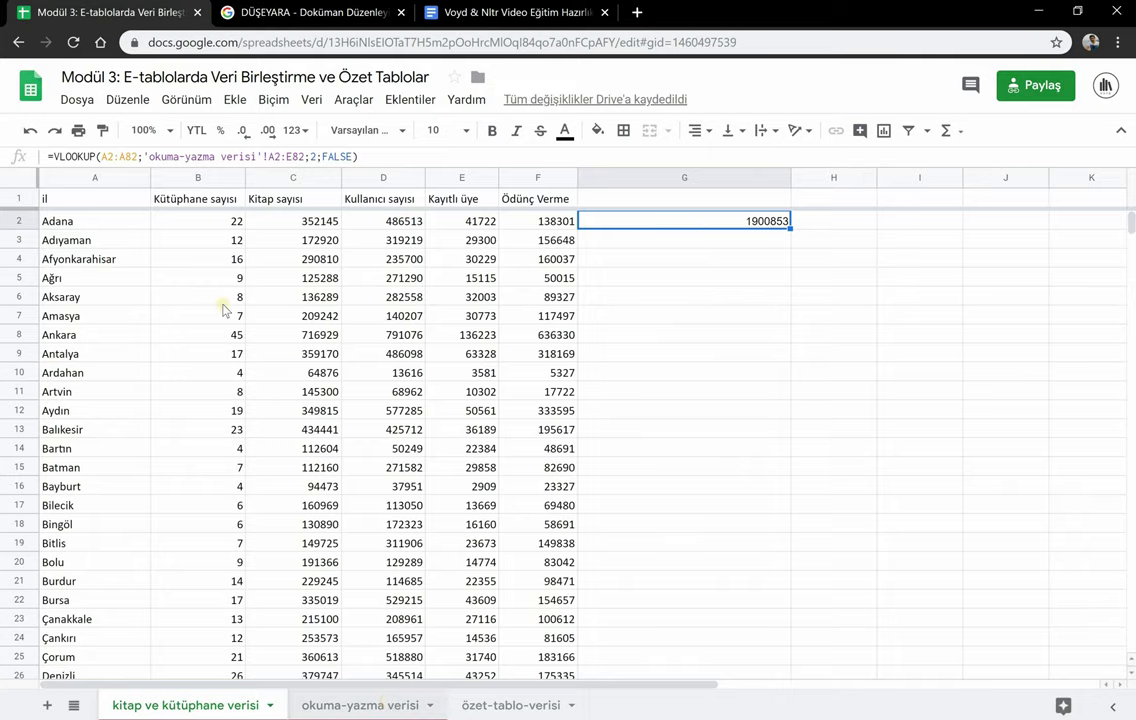
pyautogui.scroll(15, 325, 325)
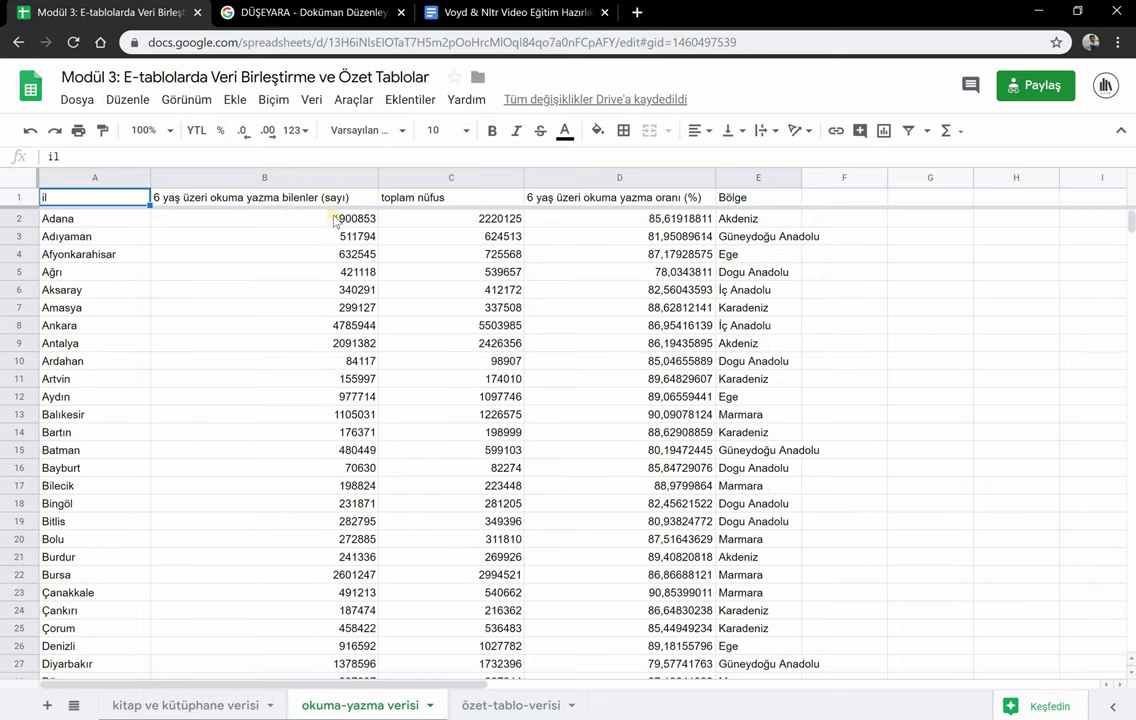
pyautogui.click(283, 220)
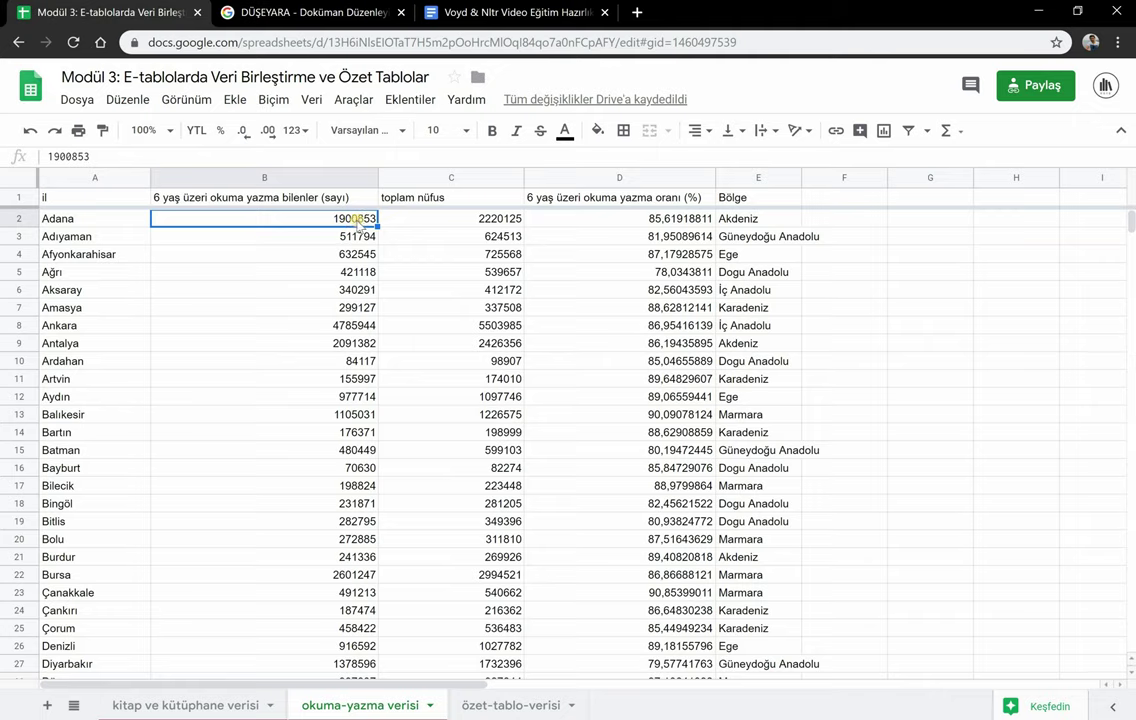
# Step: Enter the column G header "6 yaş üzere okuma yazma bilen nüfus" on the "kitap ve kütüphane verisi" sheet
pyautogui.click(200, 705)
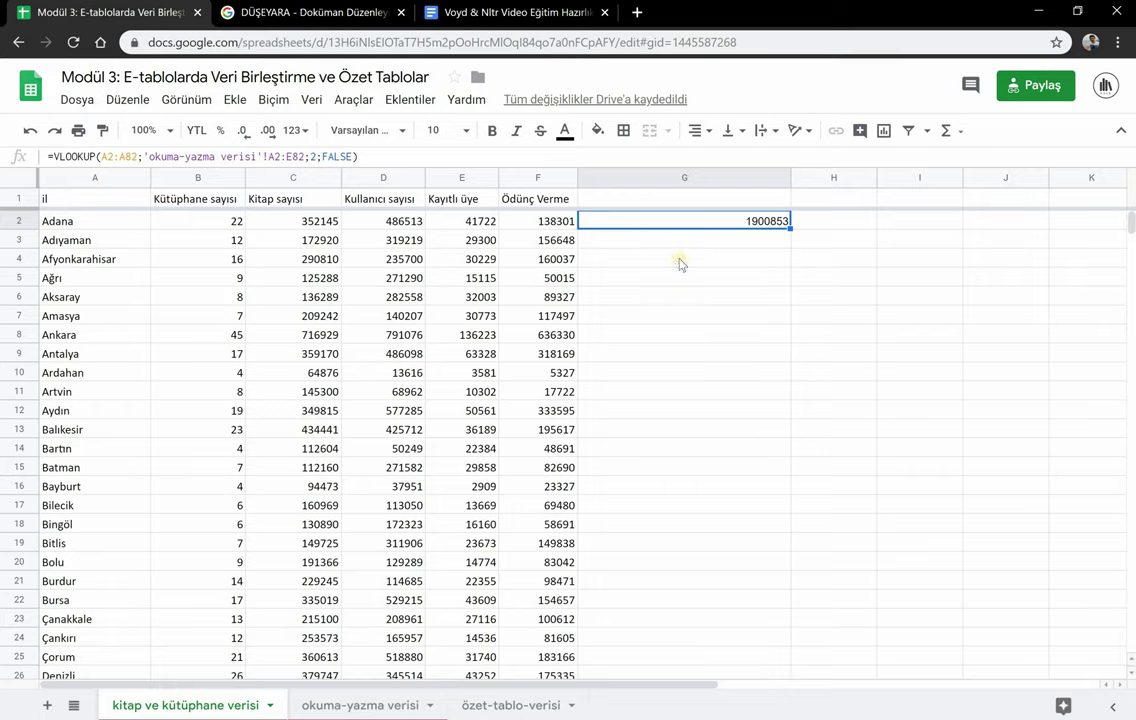
pyautogui.click(641, 201)
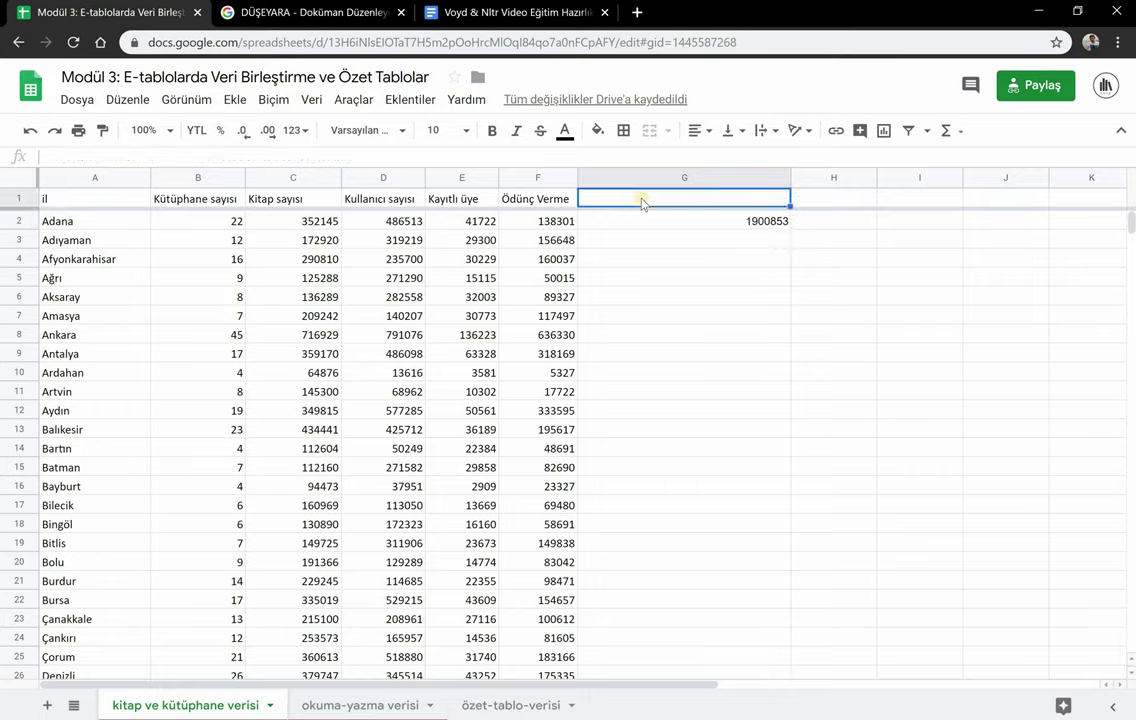
pyautogui.write('6 yaş ')
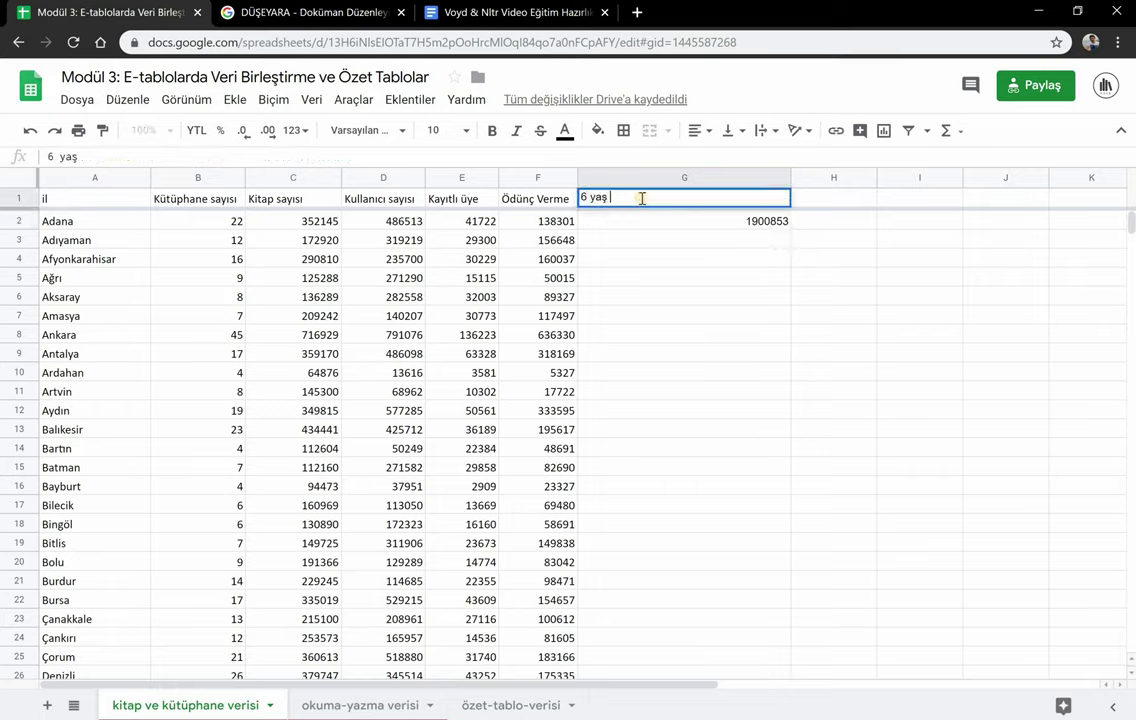
pyautogui.write('üzere okuma yazma bilen')
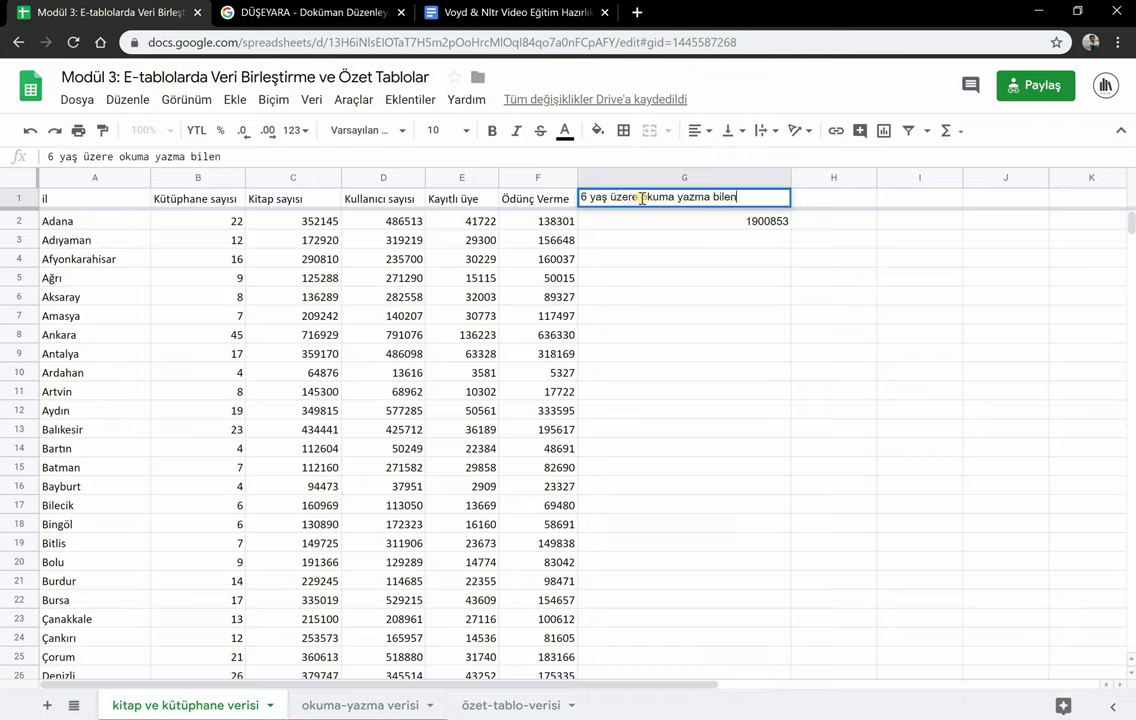
pyautogui.write(' nüfus')
# Step: Fill the G2 formula down all province rows and compare the last rows with the "okuma-yazma verisi" sheet
pyautogui.click(692, 240)
pyautogui.click(697, 222)
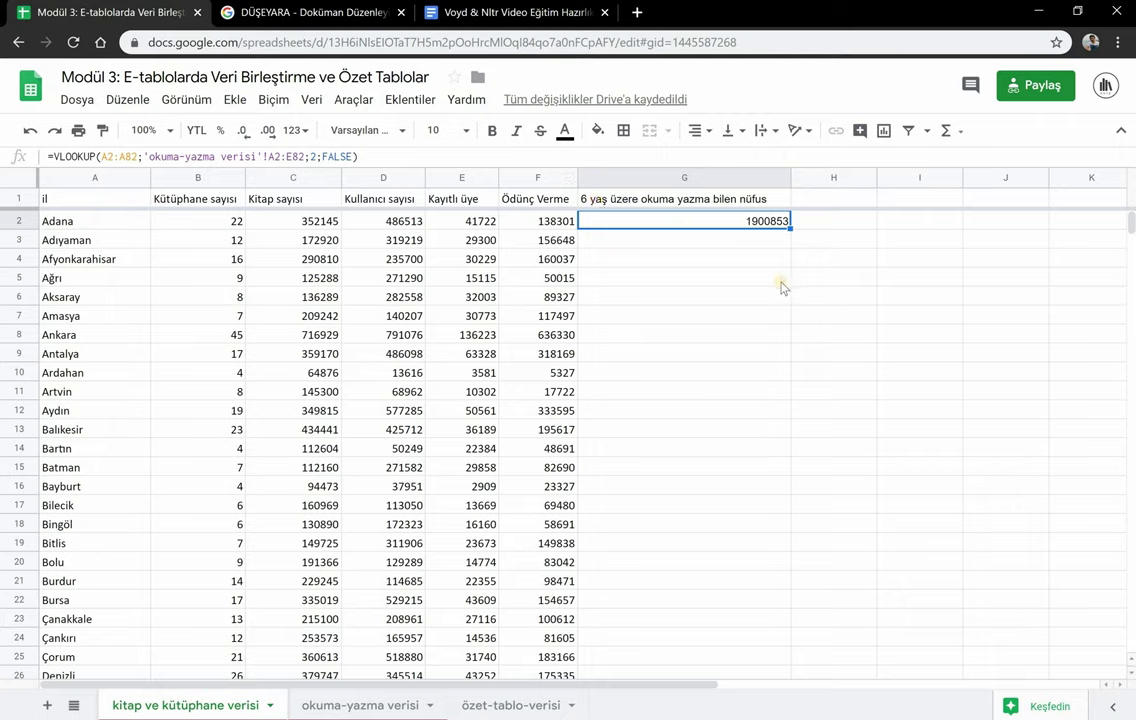
pyautogui.doubleClick(789, 227)
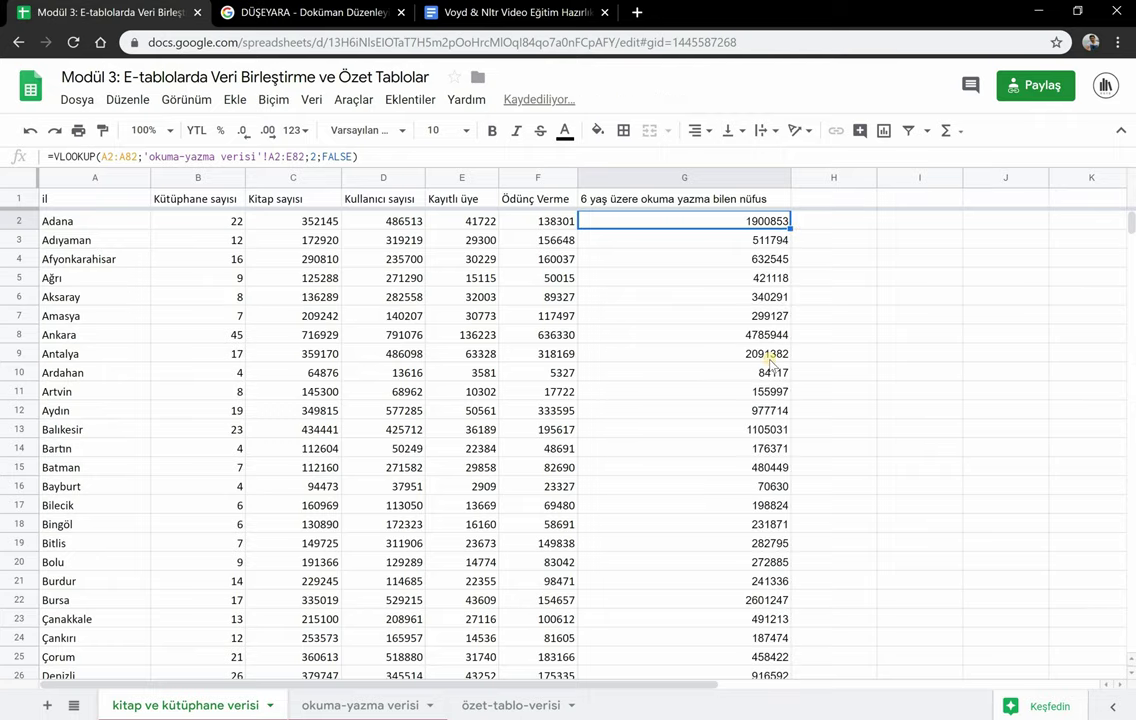
pyautogui.scroll(-15, 770, 362)
pyautogui.scroll(8, 726, 349)
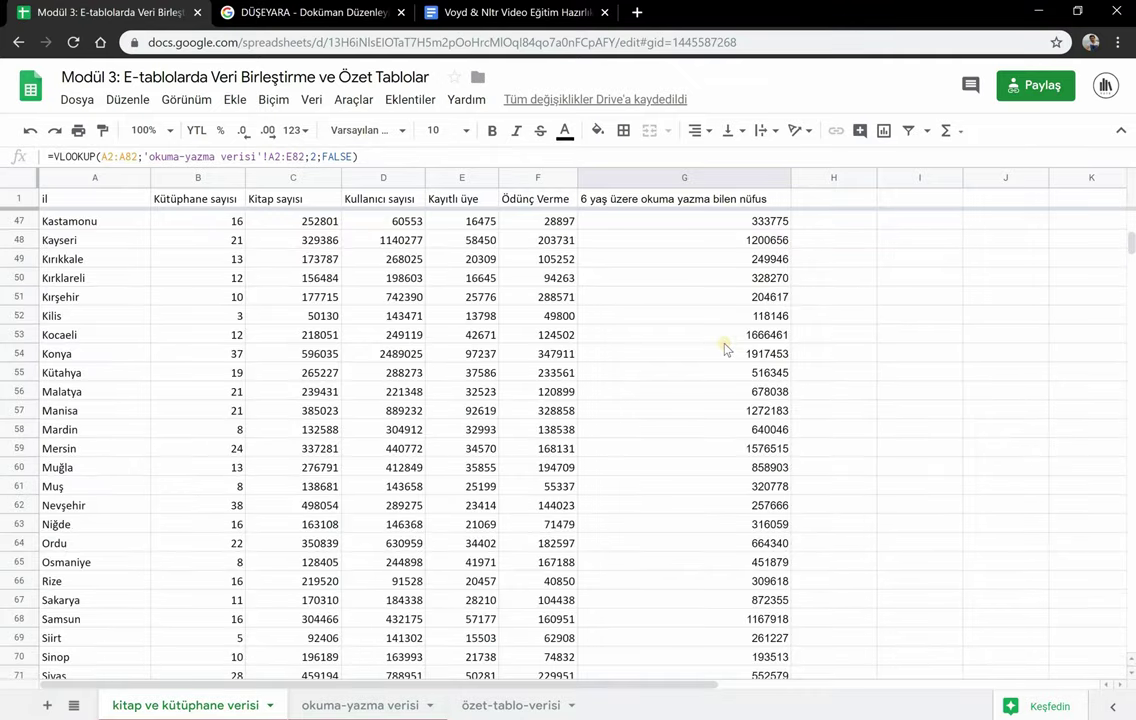
pyautogui.scroll(11, 726, 349)
pyautogui.scroll(4, 726, 349)
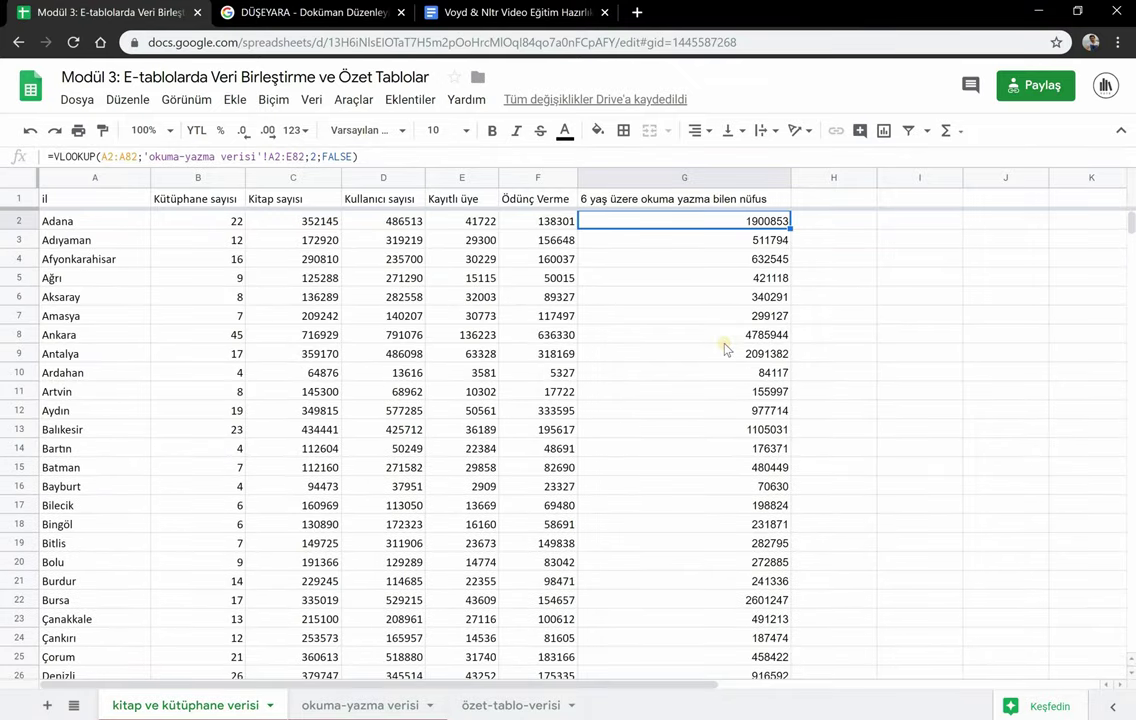
pyautogui.scroll(-20, 726, 349)
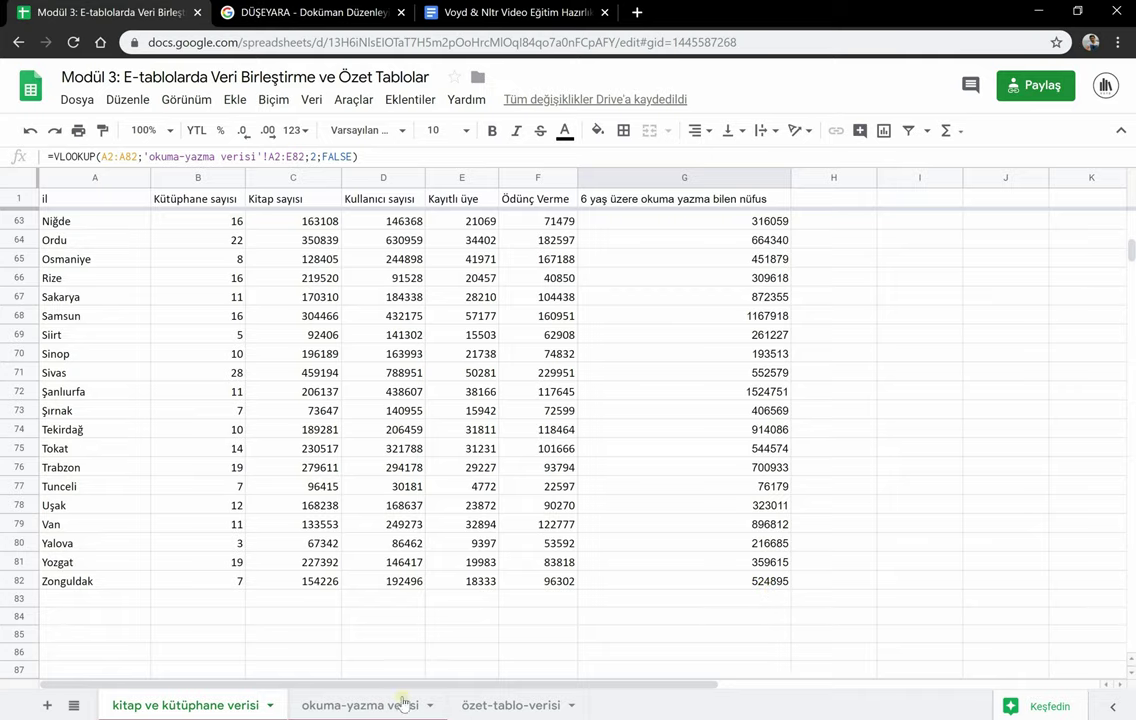
pyautogui.click(365, 705)
pyautogui.scroll(-20, 457, 485)
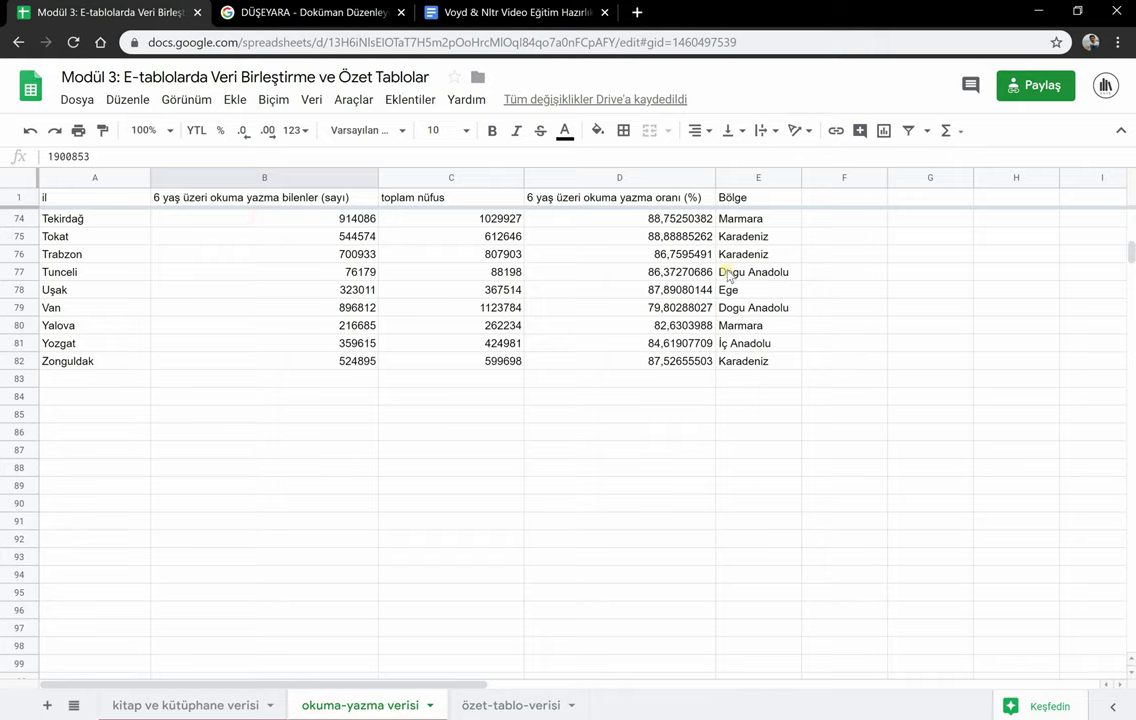
pyautogui.click(228, 700)
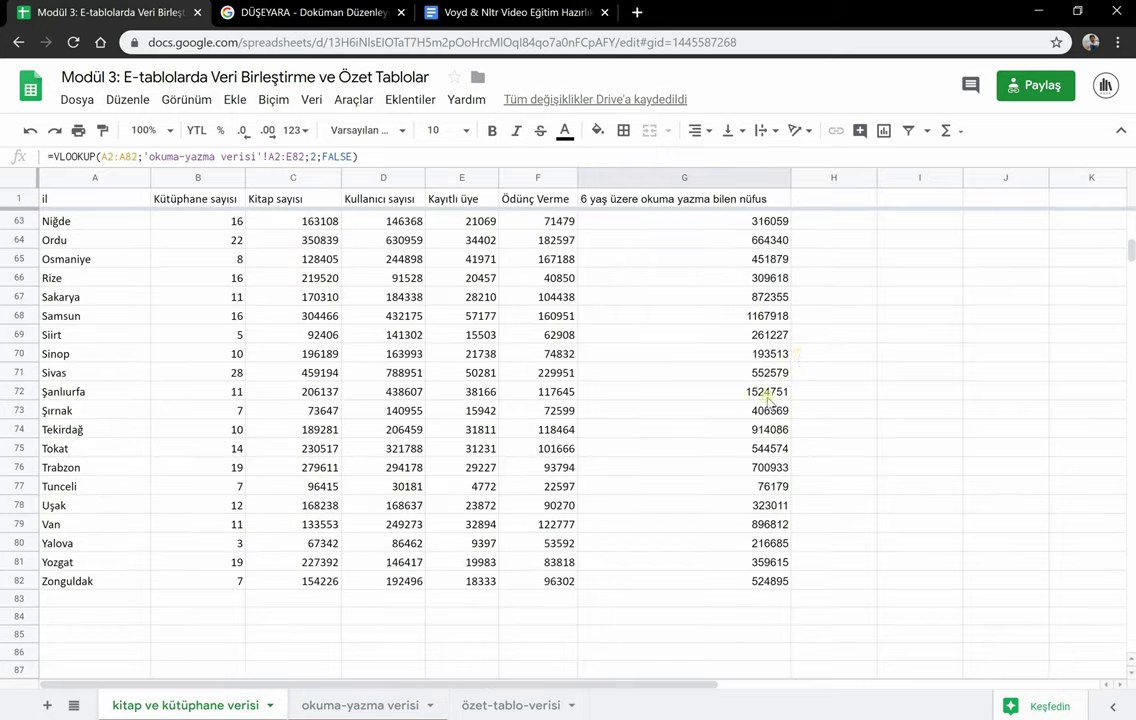
# Step: Copy the full VLOOKUP formula text from G2 and paste it into H2
pyautogui.scroll(10, 800, 358)
pyautogui.scroll(6, 800, 358)
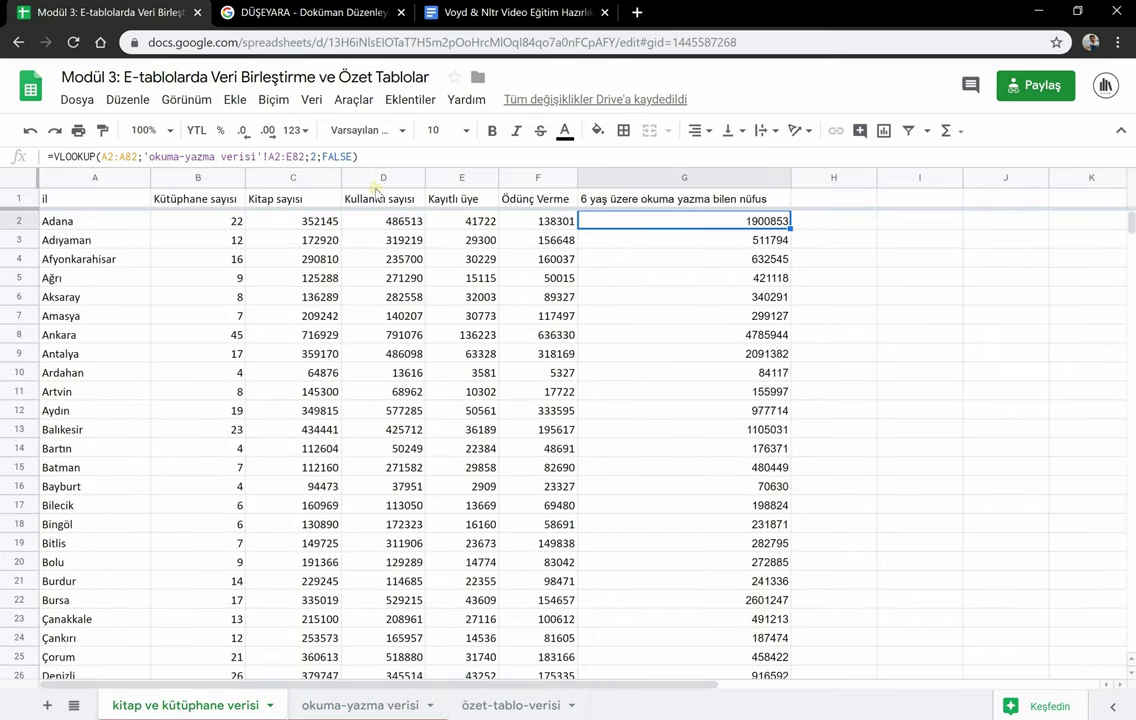
pyautogui.moveTo(380, 155); pyautogui.dragTo(42, 141)
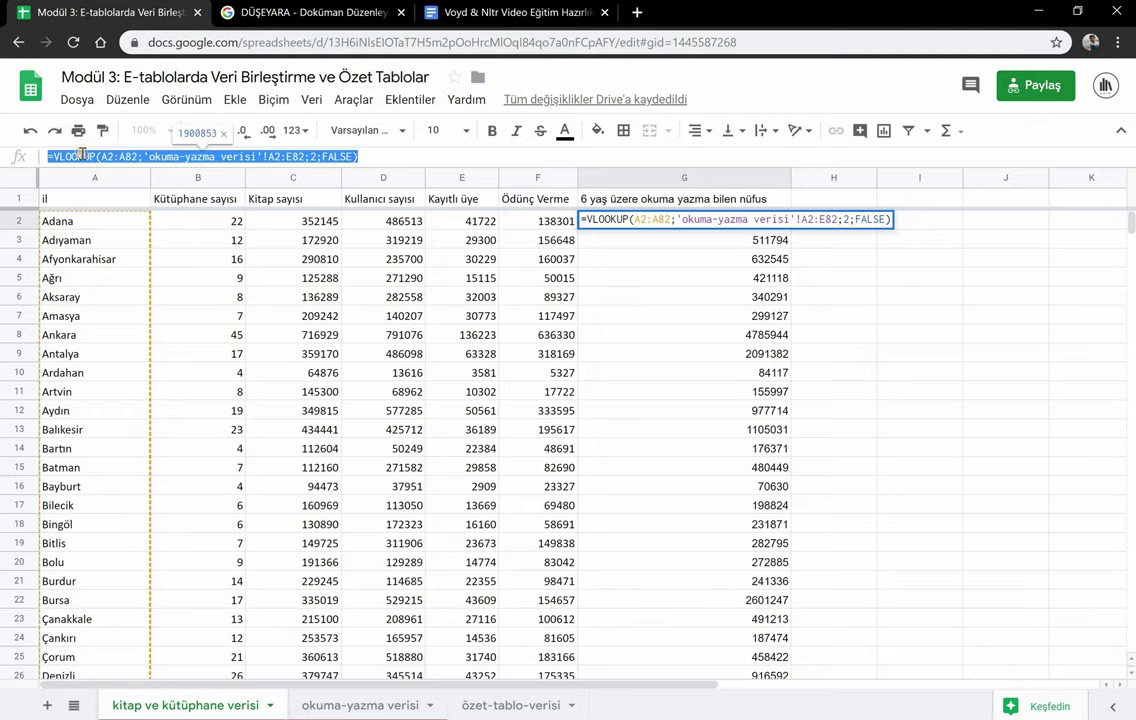
pyautogui.rightClick(83, 155)
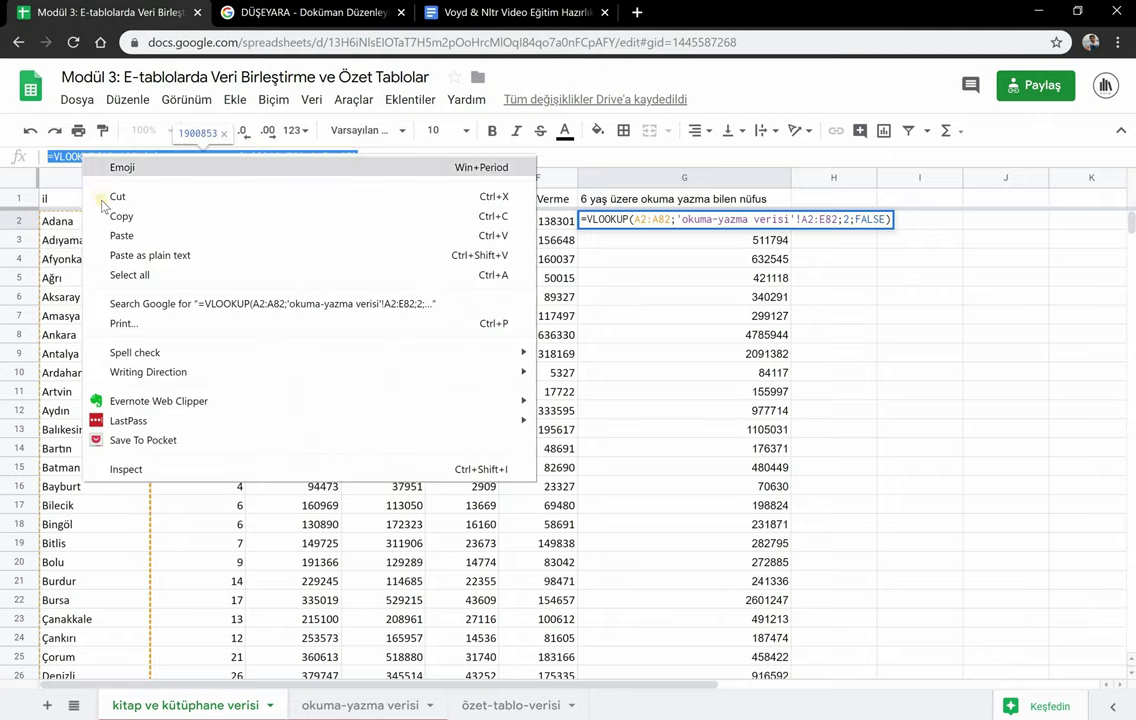
pyautogui.click(712, 190)
pyautogui.click(837, 259)
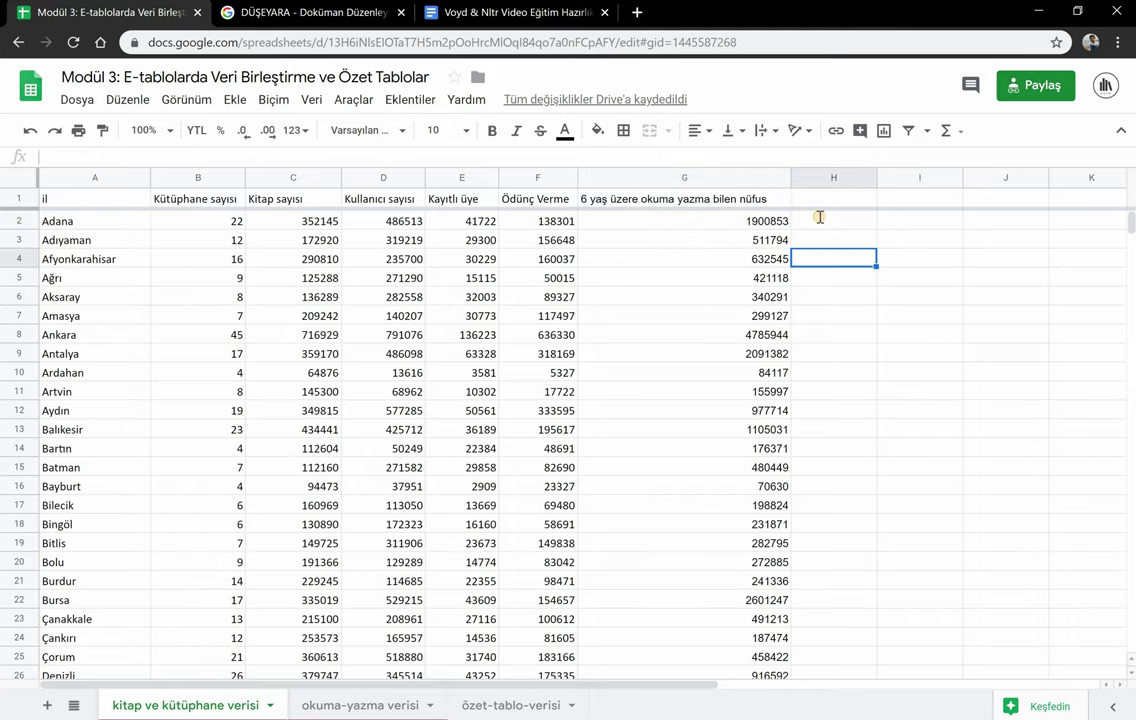
pyautogui.doubleClick(819, 217)
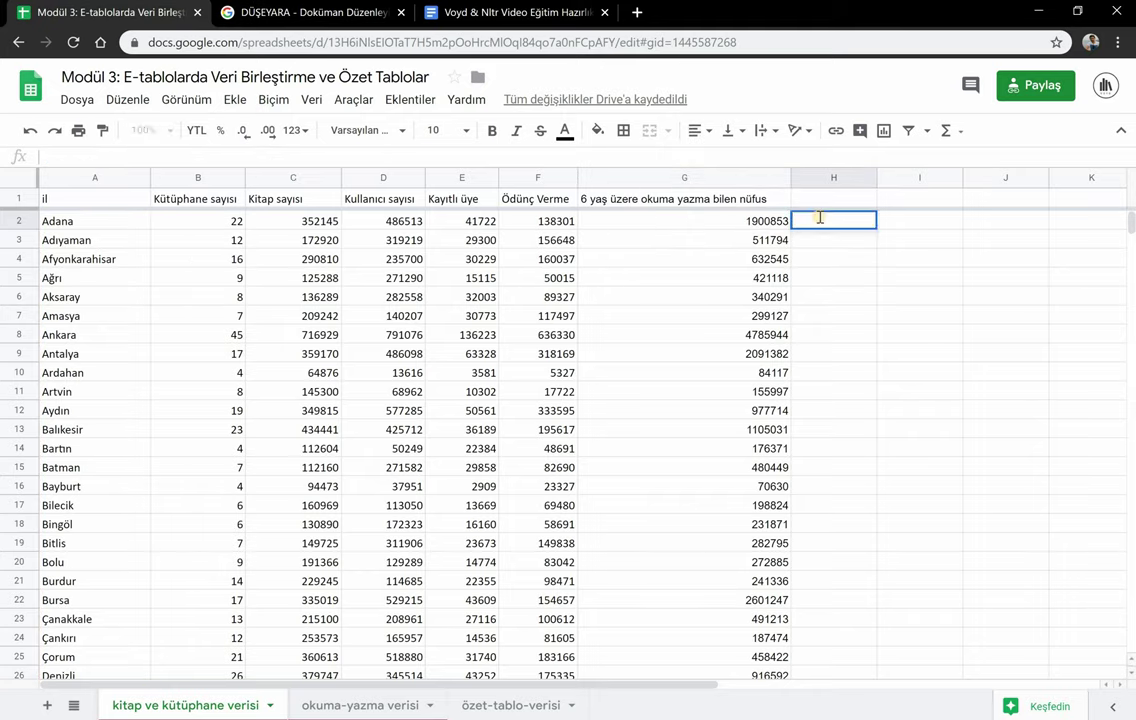
pyautogui.hotkey('ctrl', 'v')
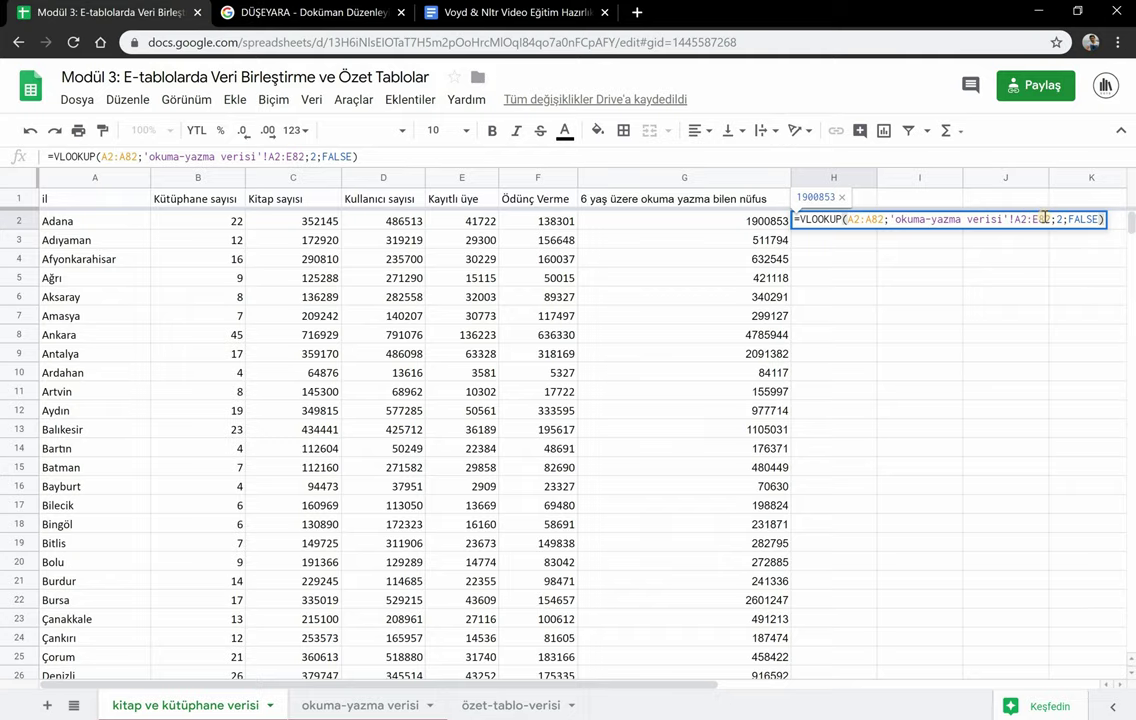
# Step: Check the column order on the "okuma-yazma verisi" sheet and set the H2 formula's column index to 5
pyautogui.click(364, 703)
pyautogui.scroll(15, 210, 423)
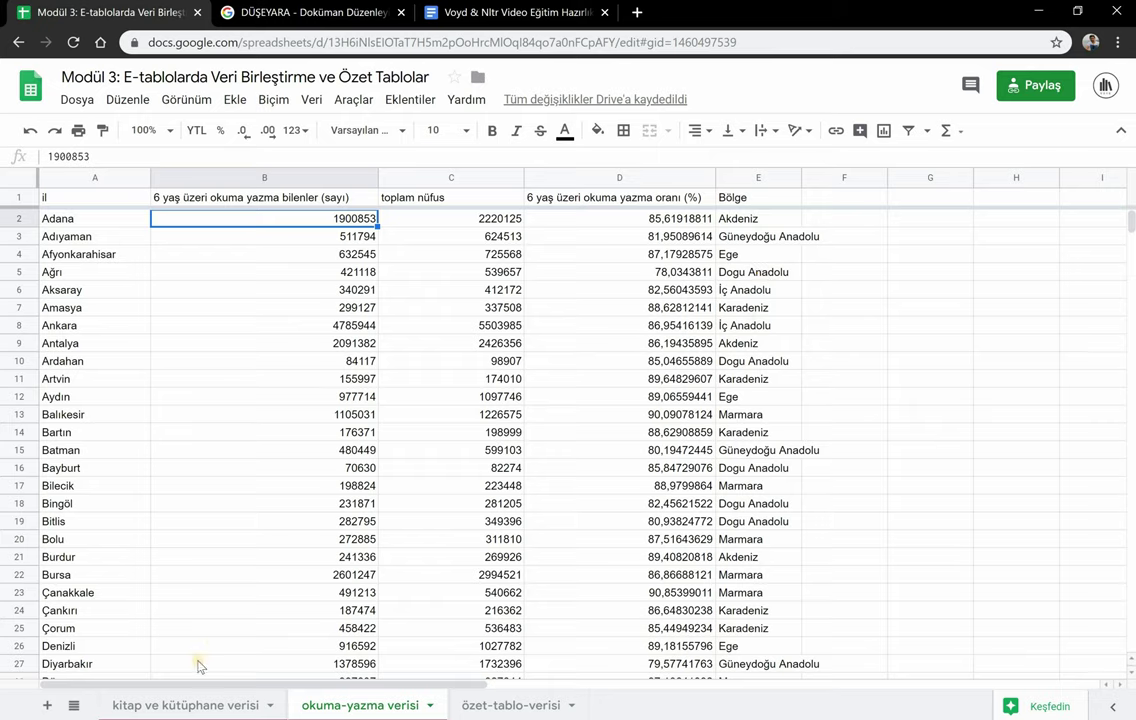
pyautogui.click(182, 707)
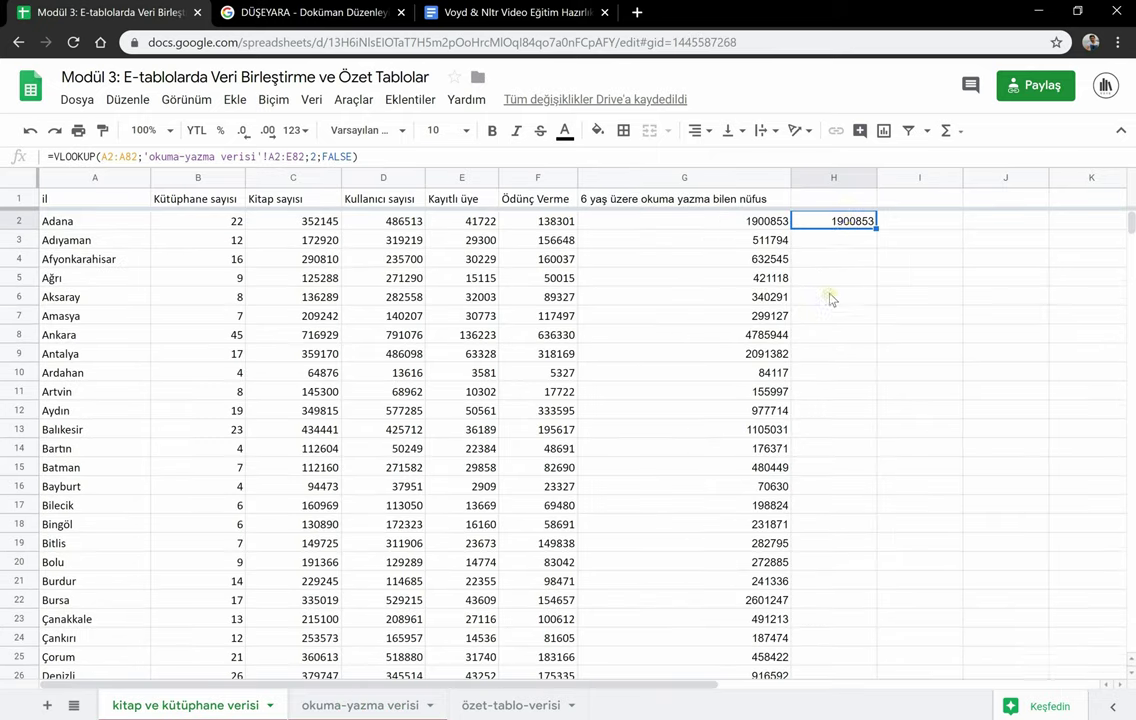
pyautogui.doubleClick(849, 221)
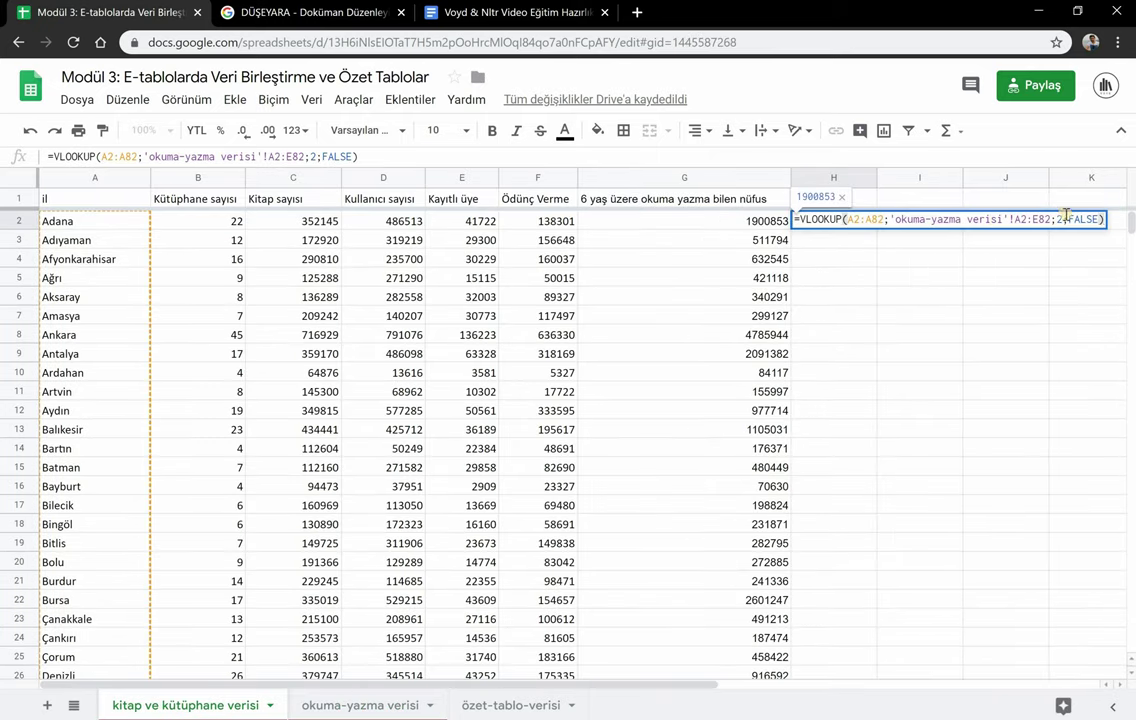
pyautogui.press('BackSpace')
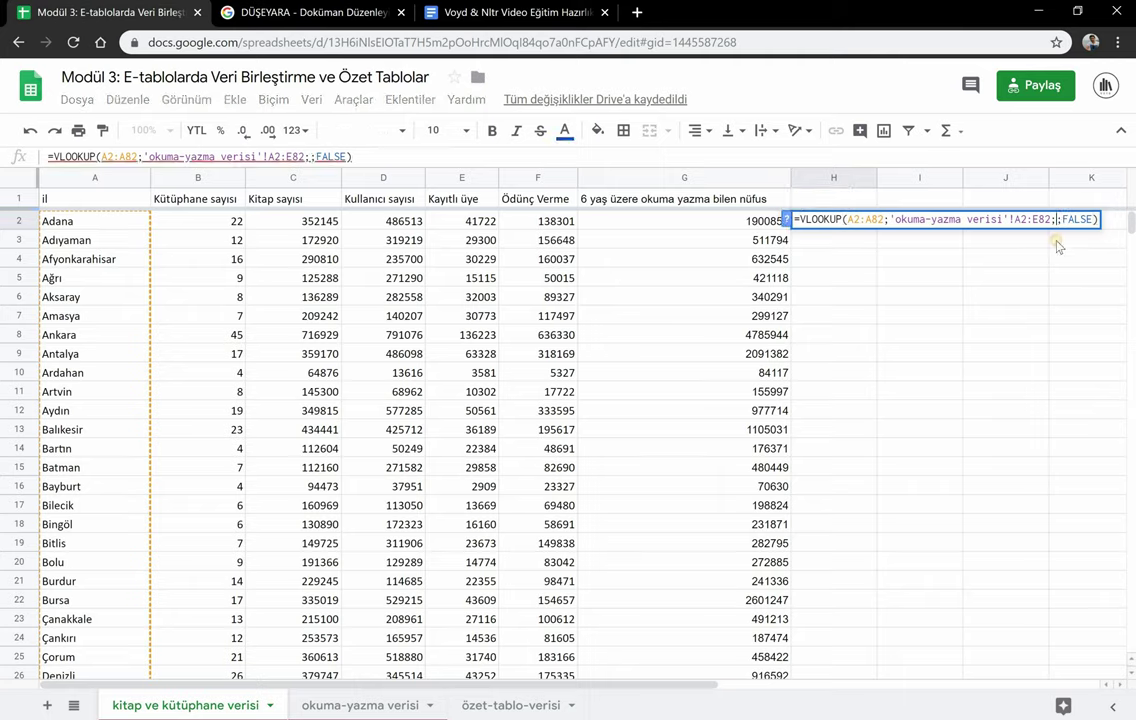
pyautogui.write('5')
pyautogui.press('Return')
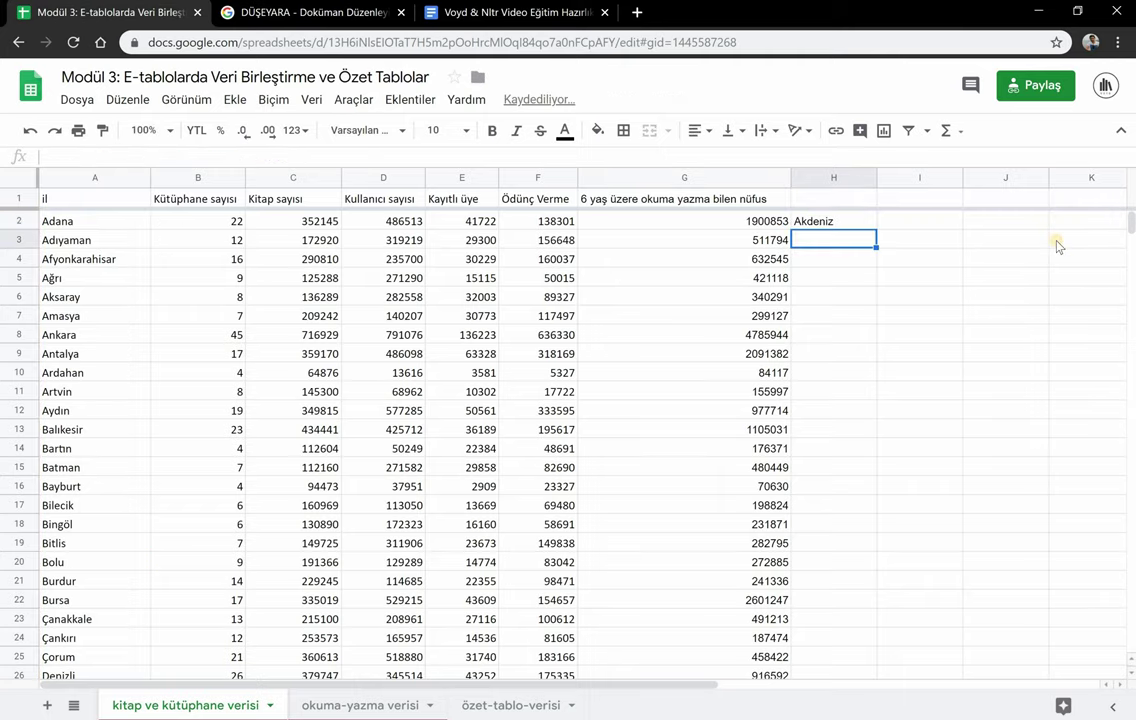
# Step: Fill the H2 formula down all province rows and check the regions, including the one for Kars
pyautogui.click(841, 226)
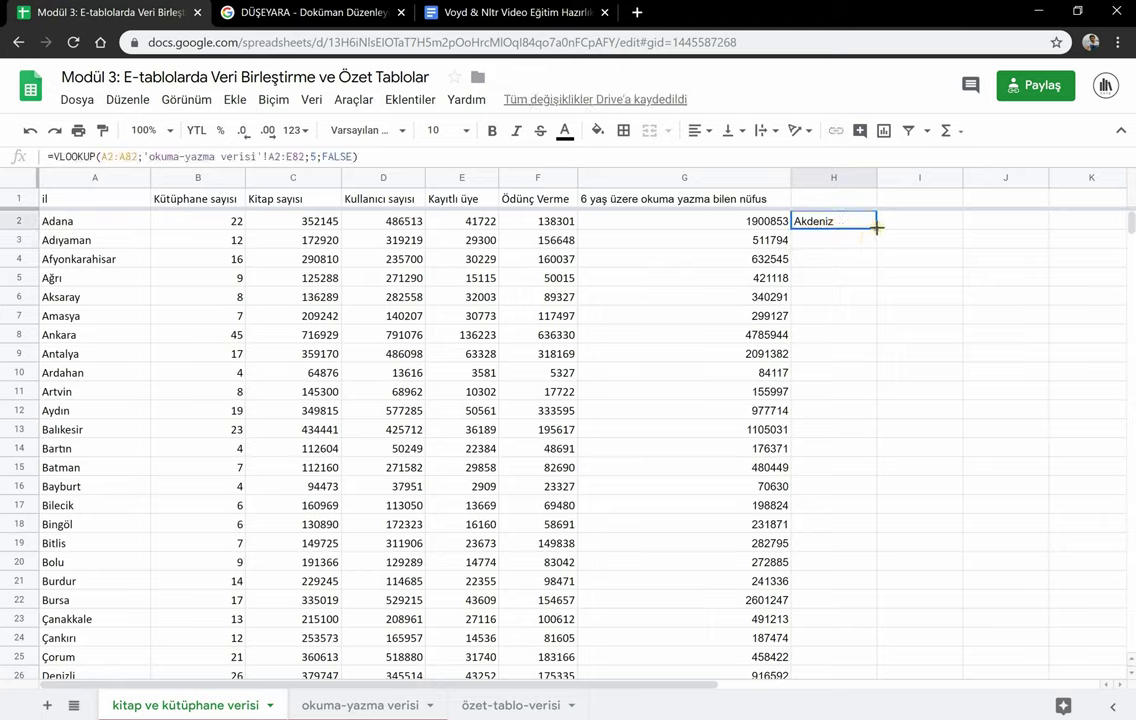
pyautogui.doubleClick(876, 227)
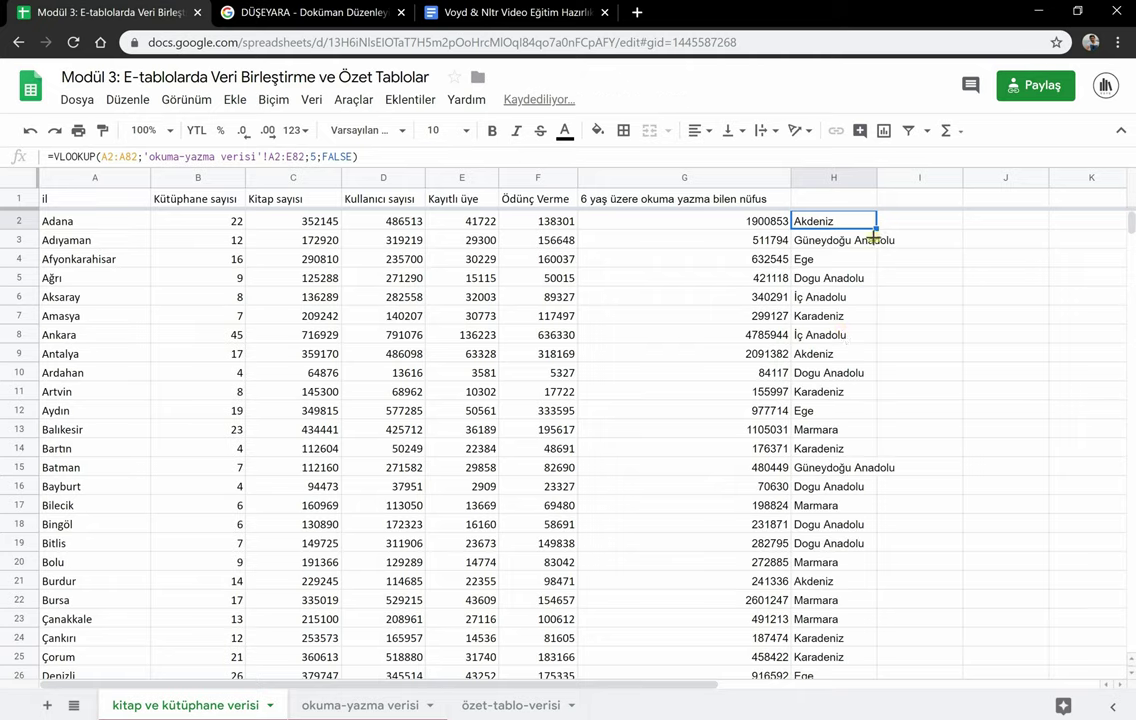
pyautogui.scroll(-9, 839, 342)
pyautogui.scroll(-9, 841, 342)
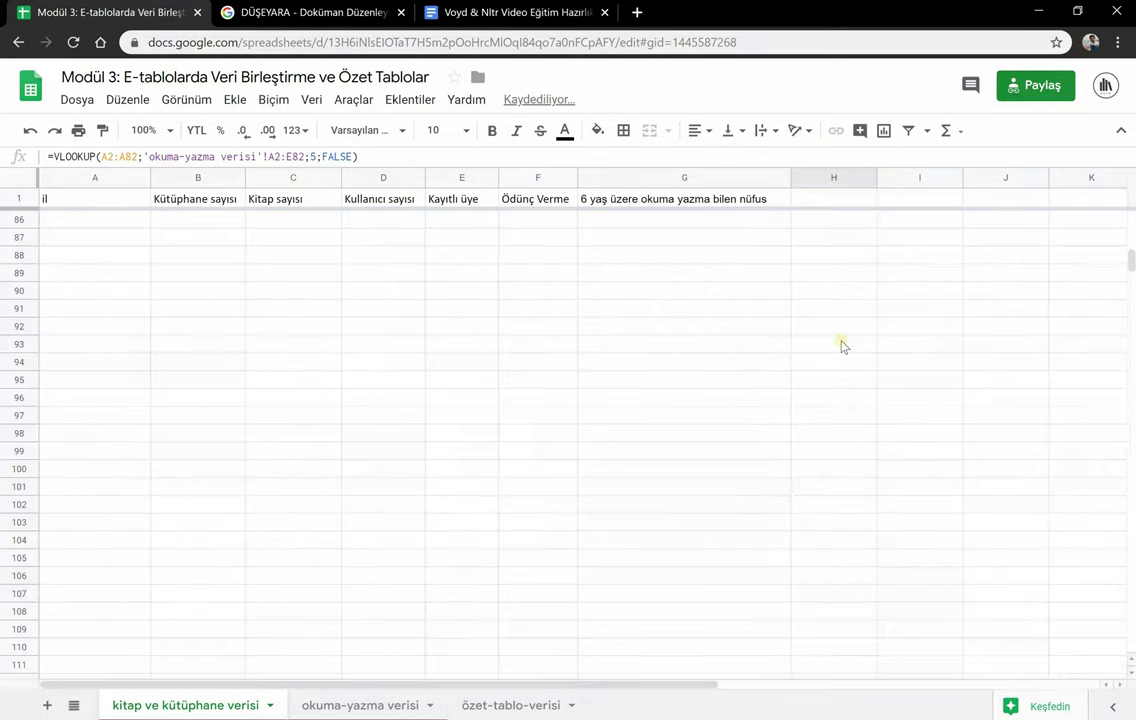
pyautogui.scroll(18, 841, 342)
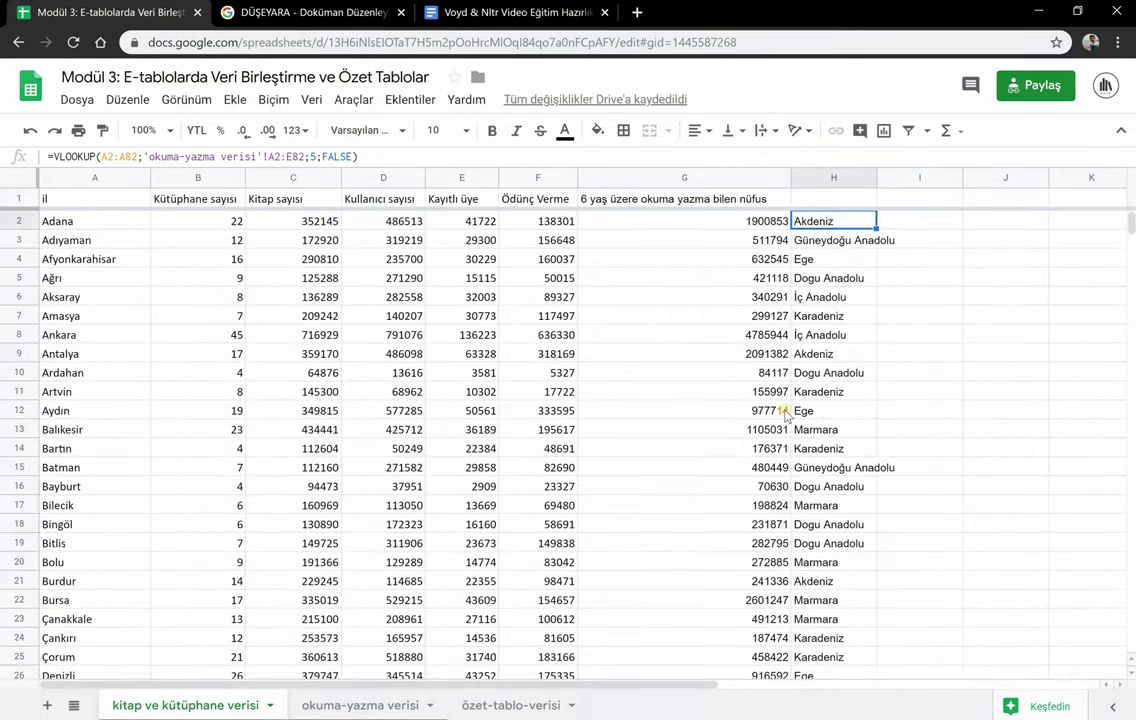
pyautogui.scroll(-7, 835, 300)
pyautogui.click(840, 424)
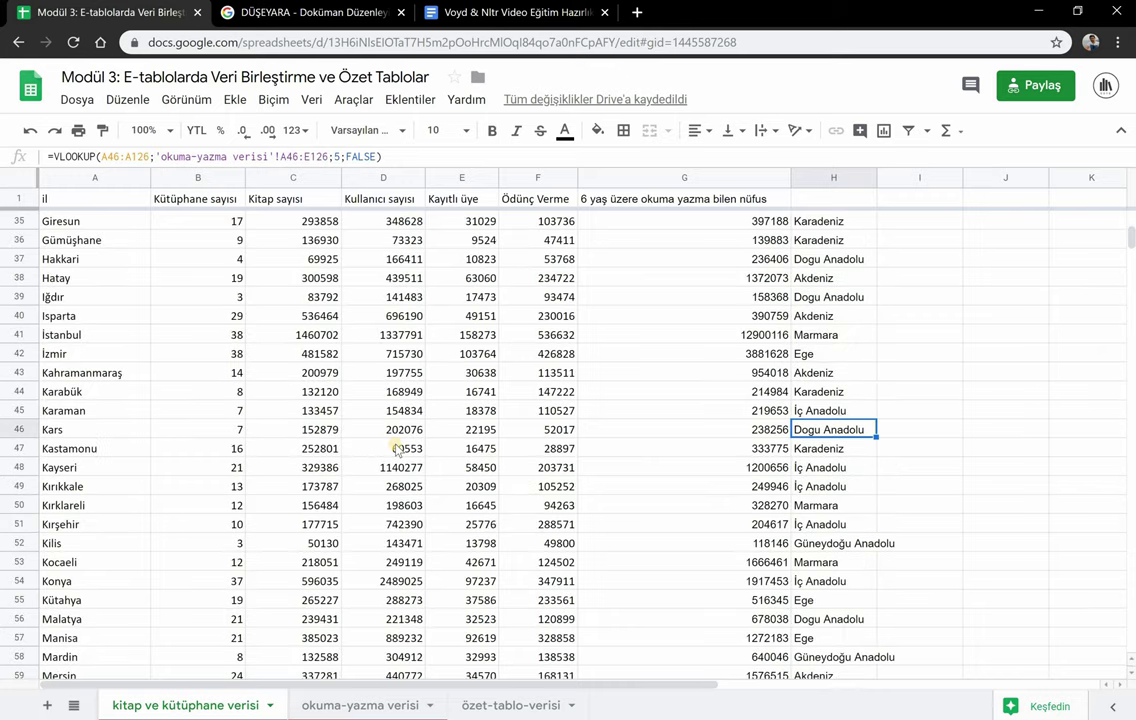
pyautogui.click(69, 433)
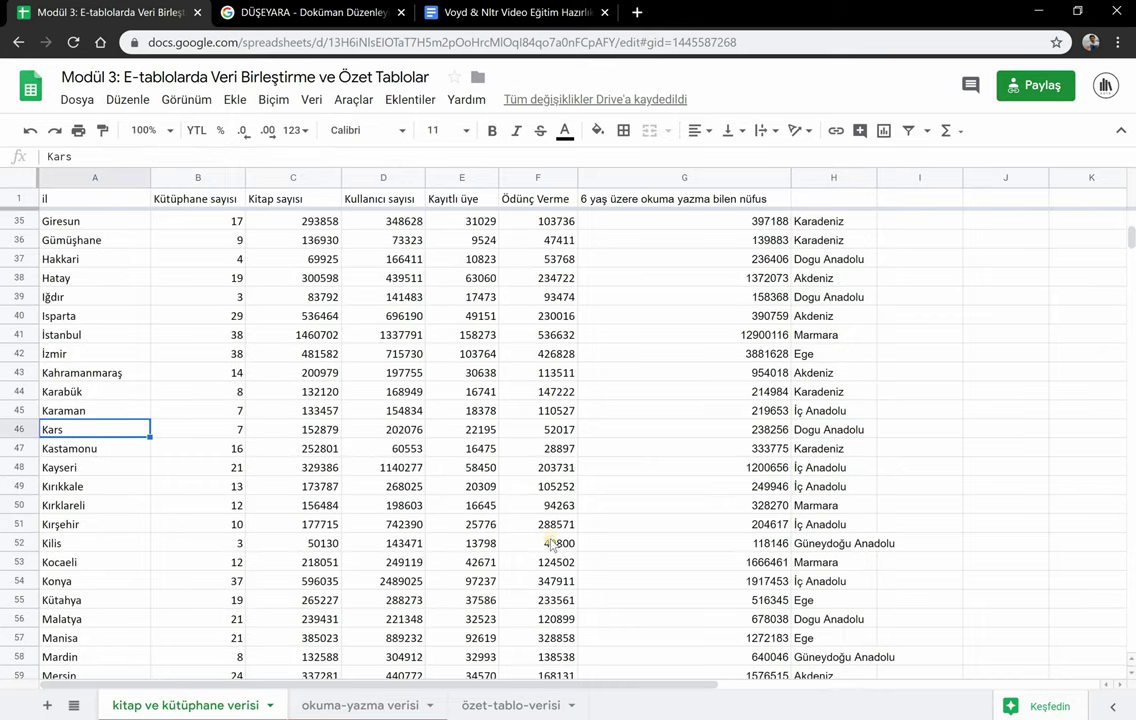
pyautogui.scroll(-7, 880, 485)
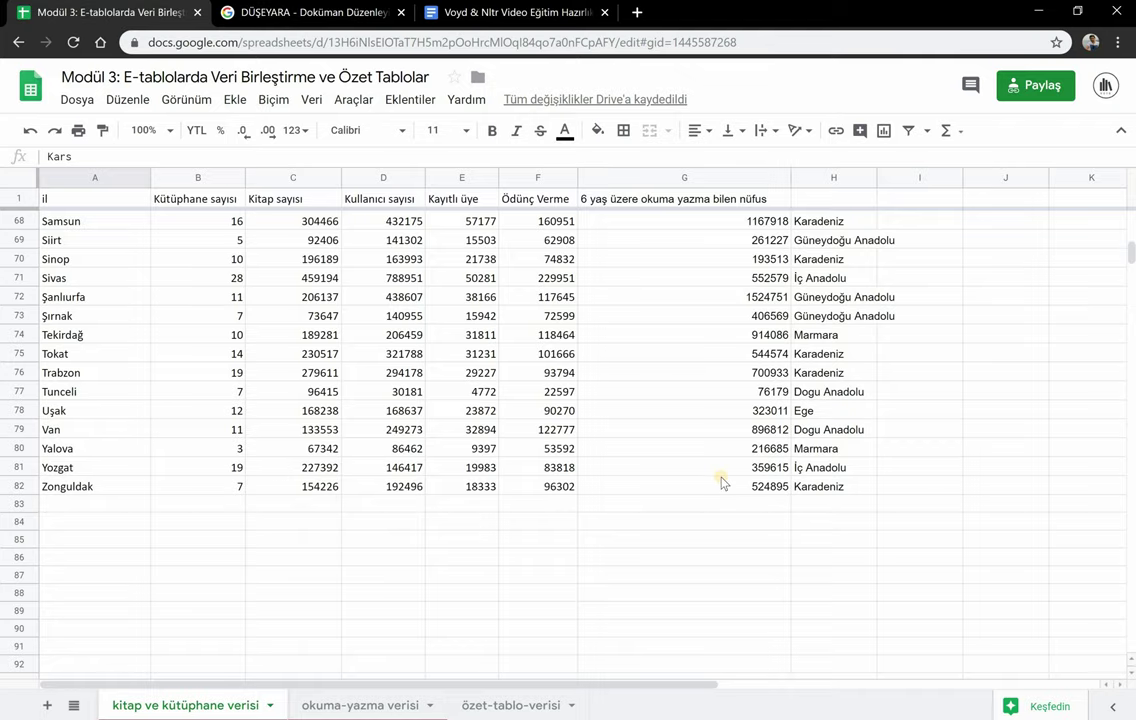
# Step: Enter the header "bölge" in H1 above the looked-up regions
pyautogui.scroll(14, 725, 477)
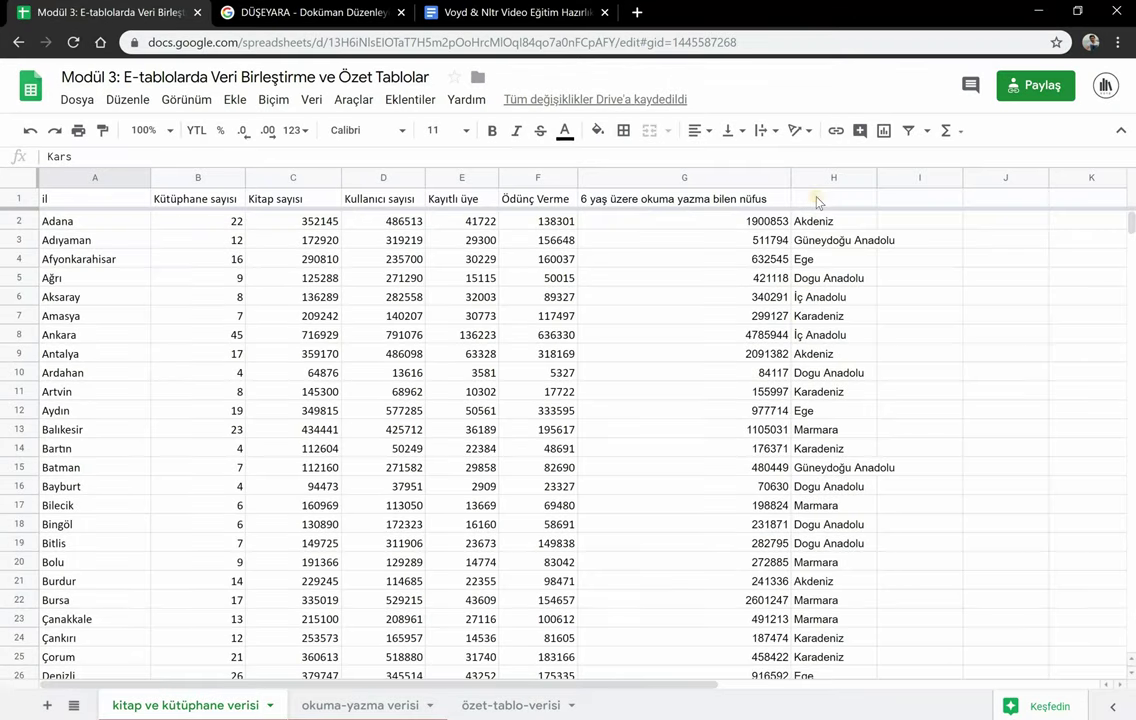
pyautogui.click(817, 199)
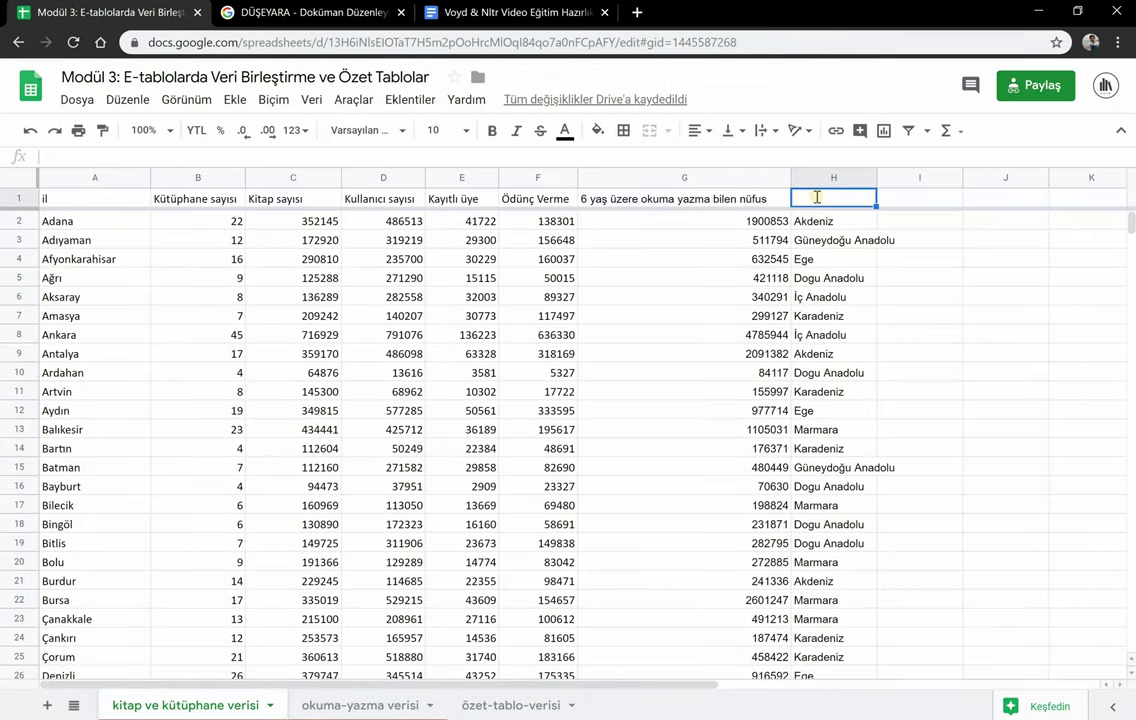
pyautogui.write('bölge')
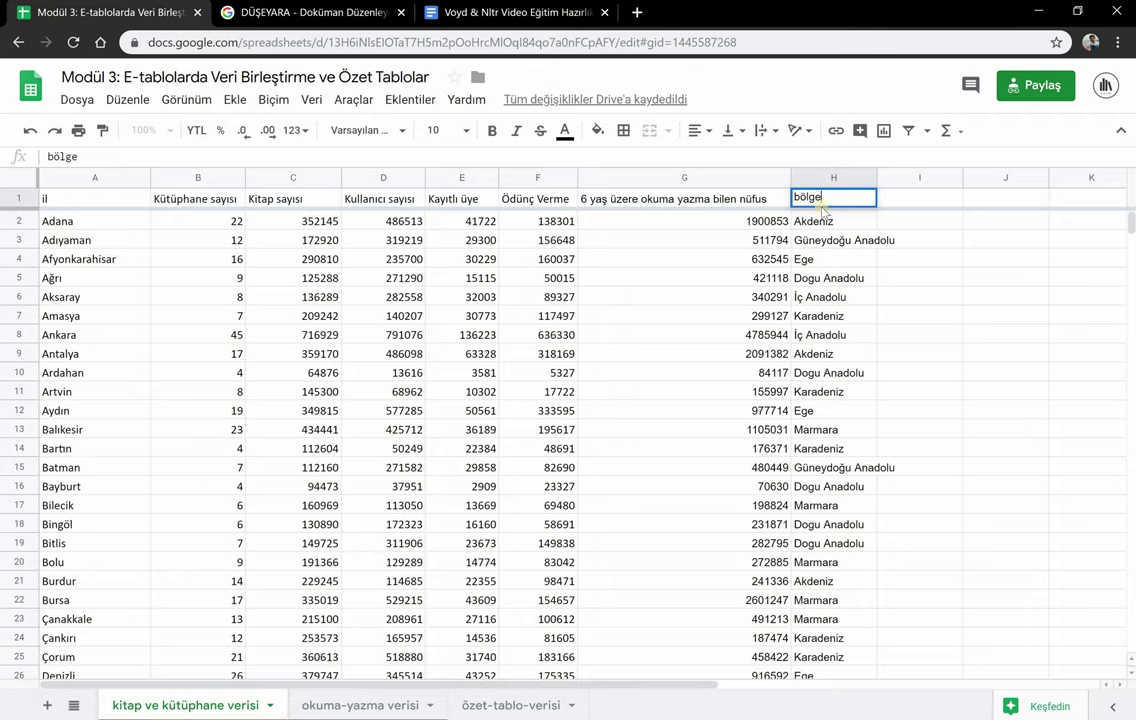
pyautogui.click(845, 280)
# Step: Compare the merged literate population and region columns with the source columns on the "okuma-yazma verisi" sheet
pyautogui.click(310, 707)
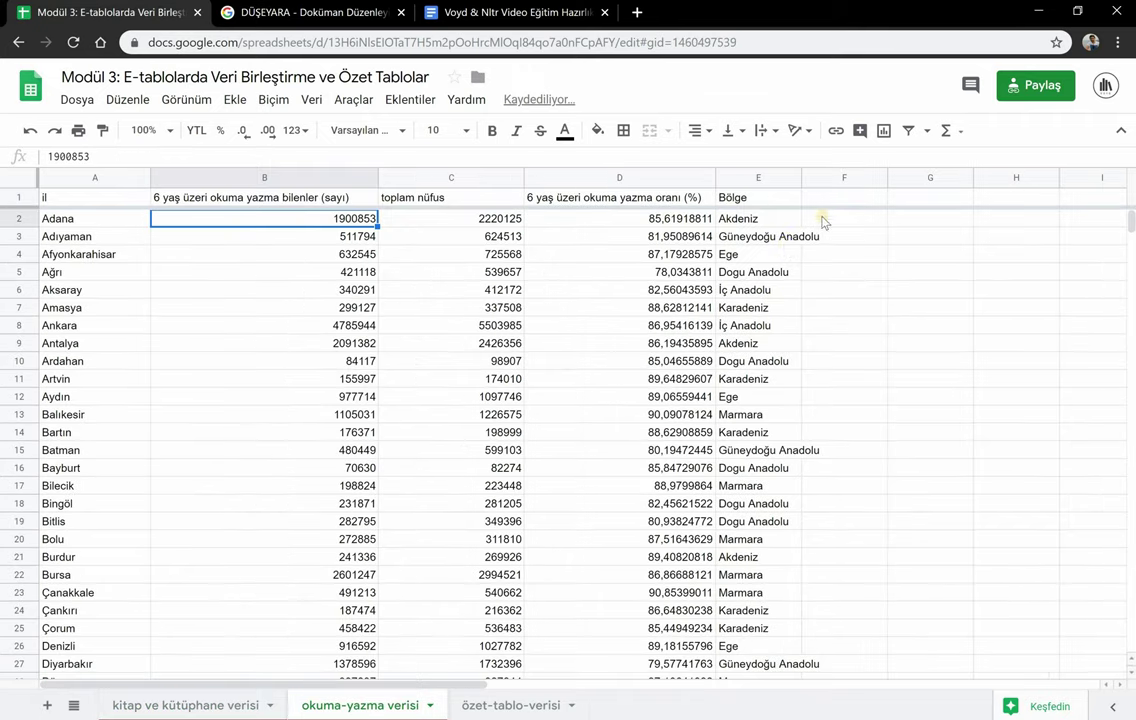
pyautogui.click(120, 705)
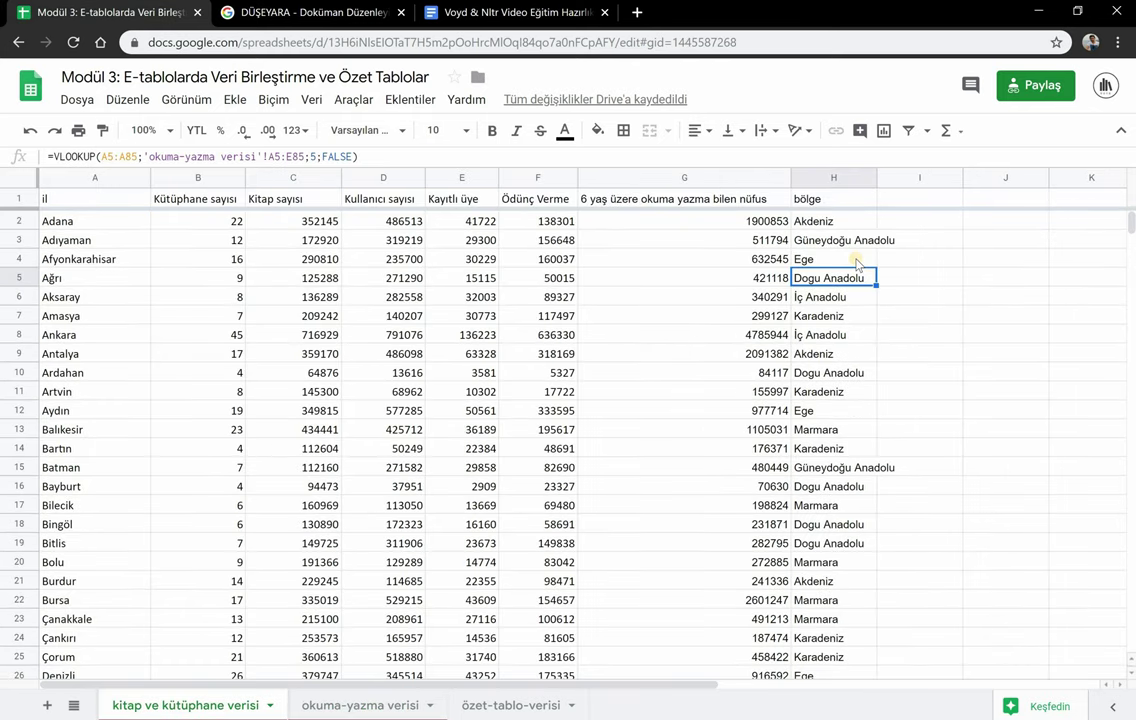
pyautogui.press('Left')
pyautogui.press('Left')
pyautogui.press('Left')
pyautogui.press('Left')
pyautogui.press('Left')
pyautogui.press('Up')
pyautogui.press('Up')
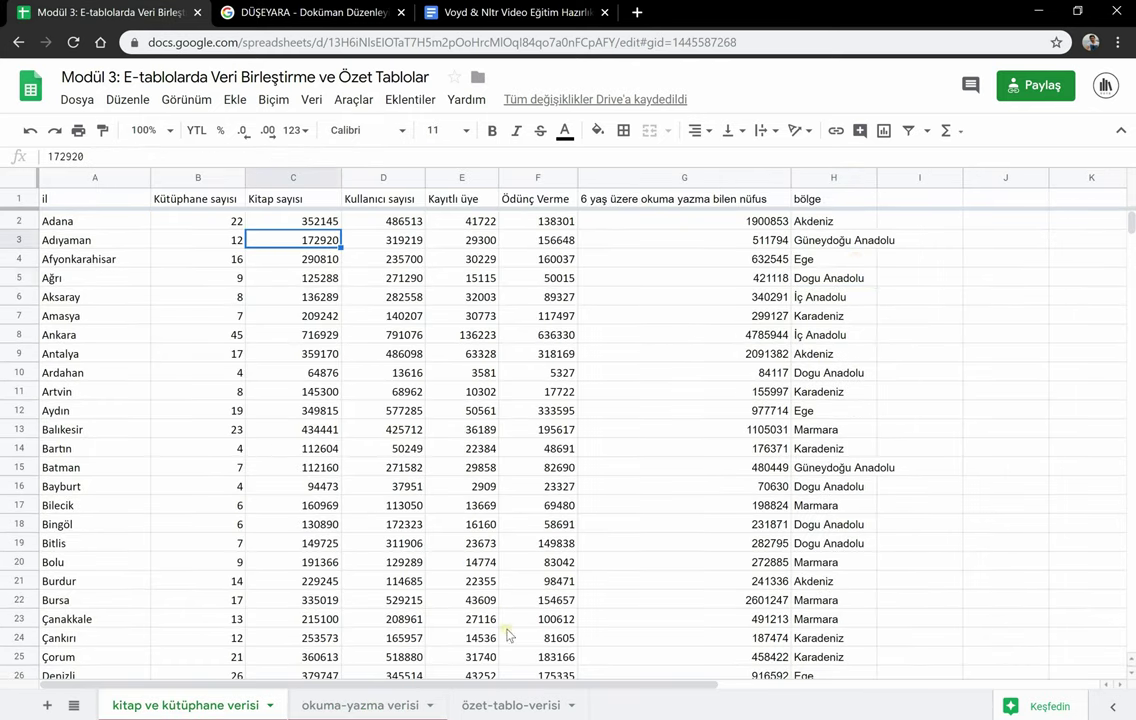
pyautogui.click(388, 706)
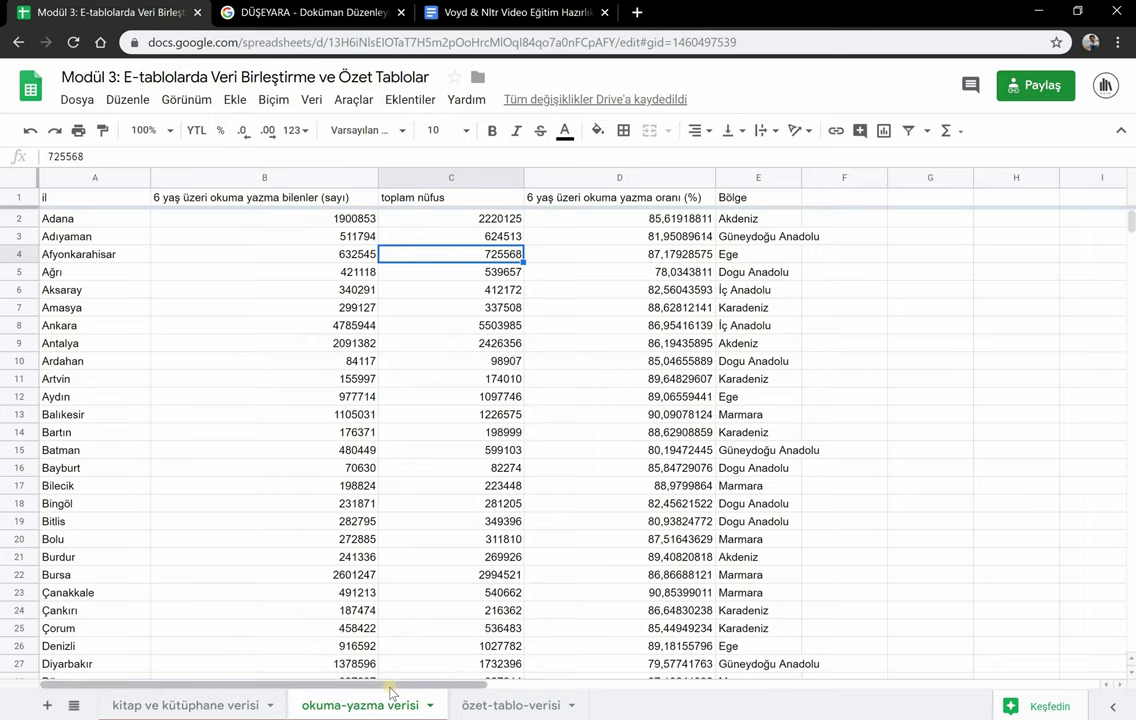
# Step: Create a pivot table on a new sheet from all the data on the "özet-tablo-verisi" sheet
pyautogui.click(507, 705)
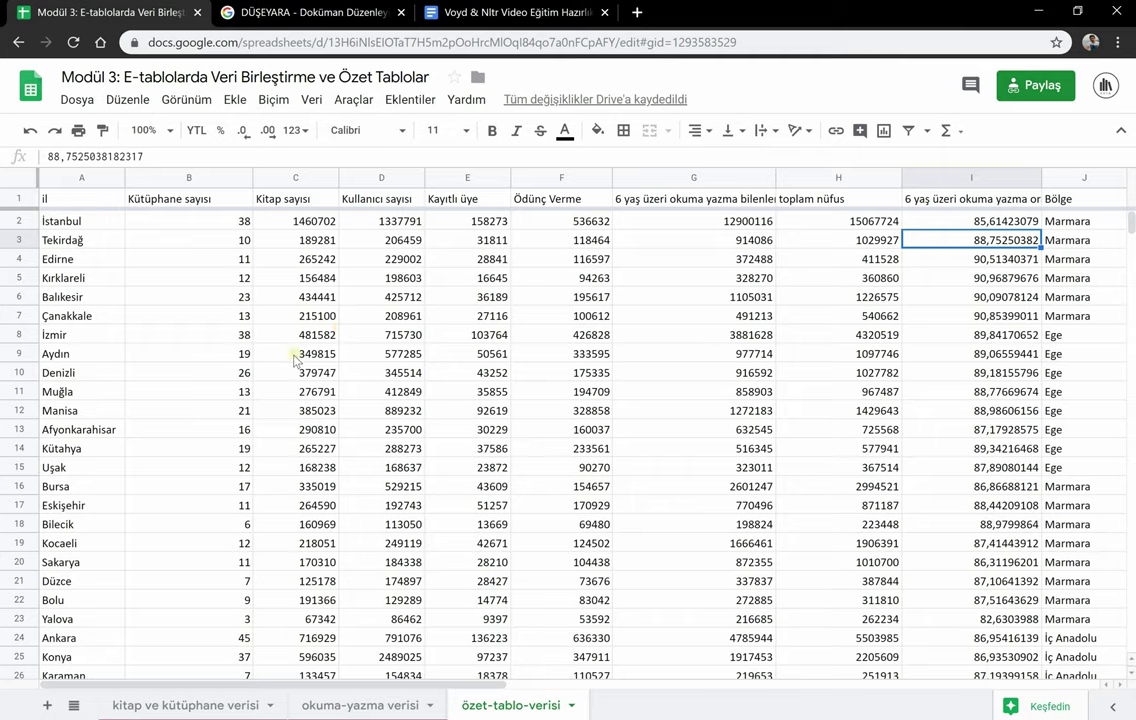
pyautogui.click(22, 180)
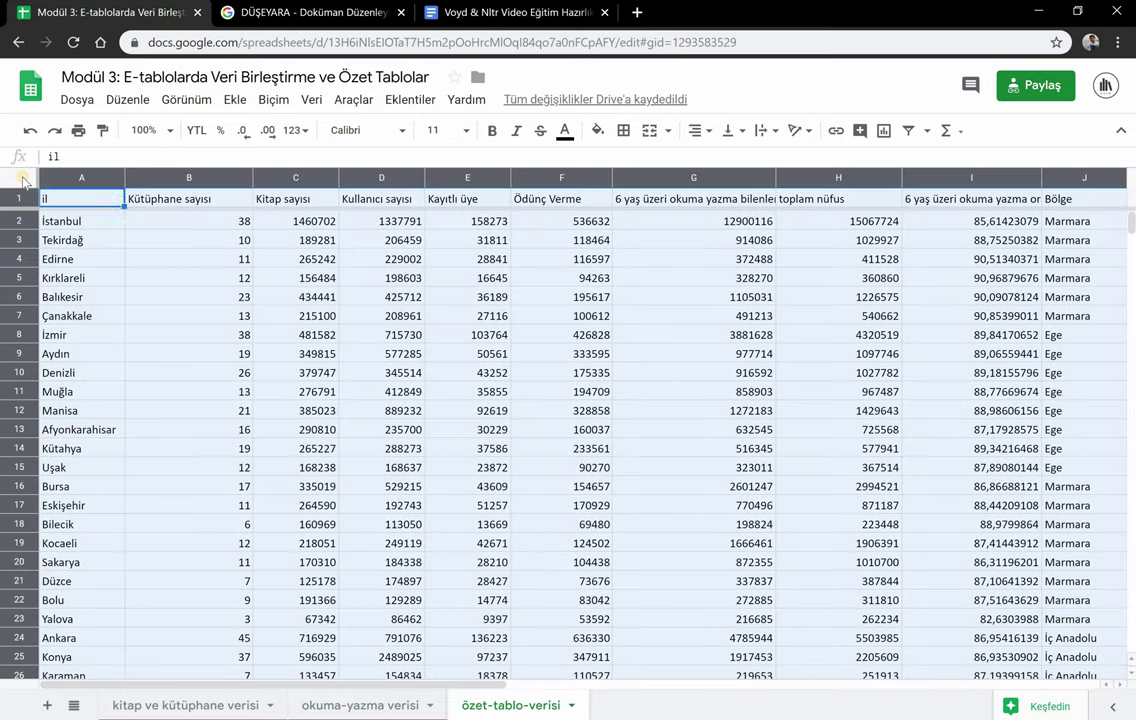
pyautogui.click(311, 99)
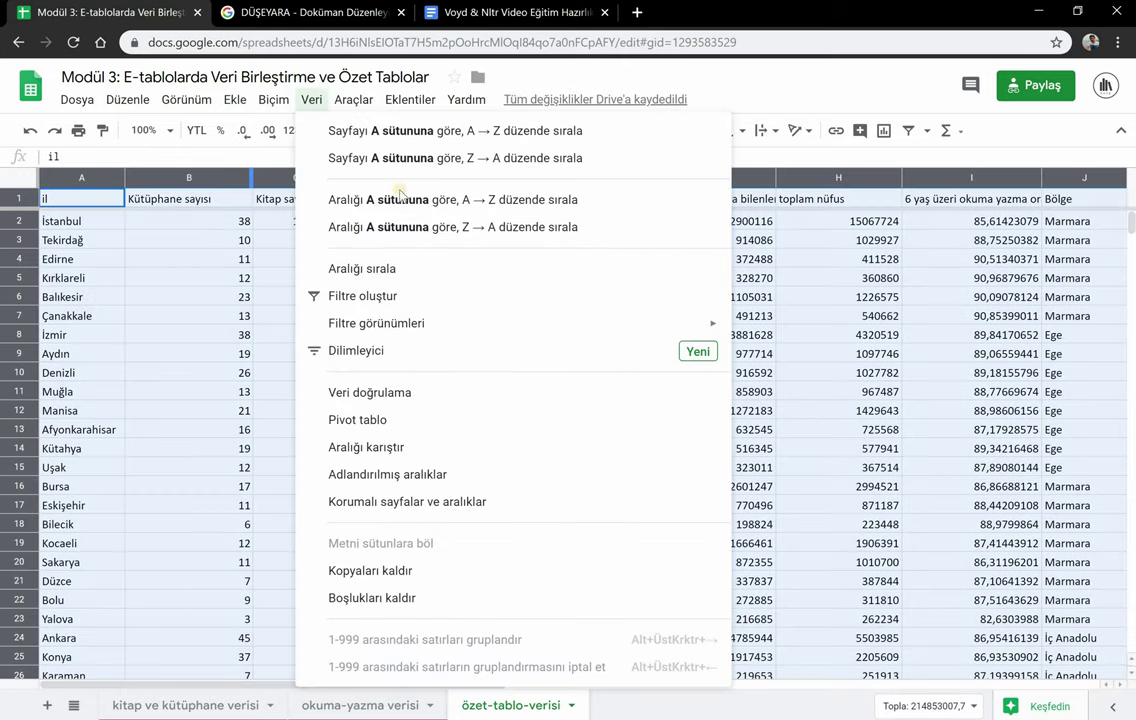
pyautogui.click(411, 421)
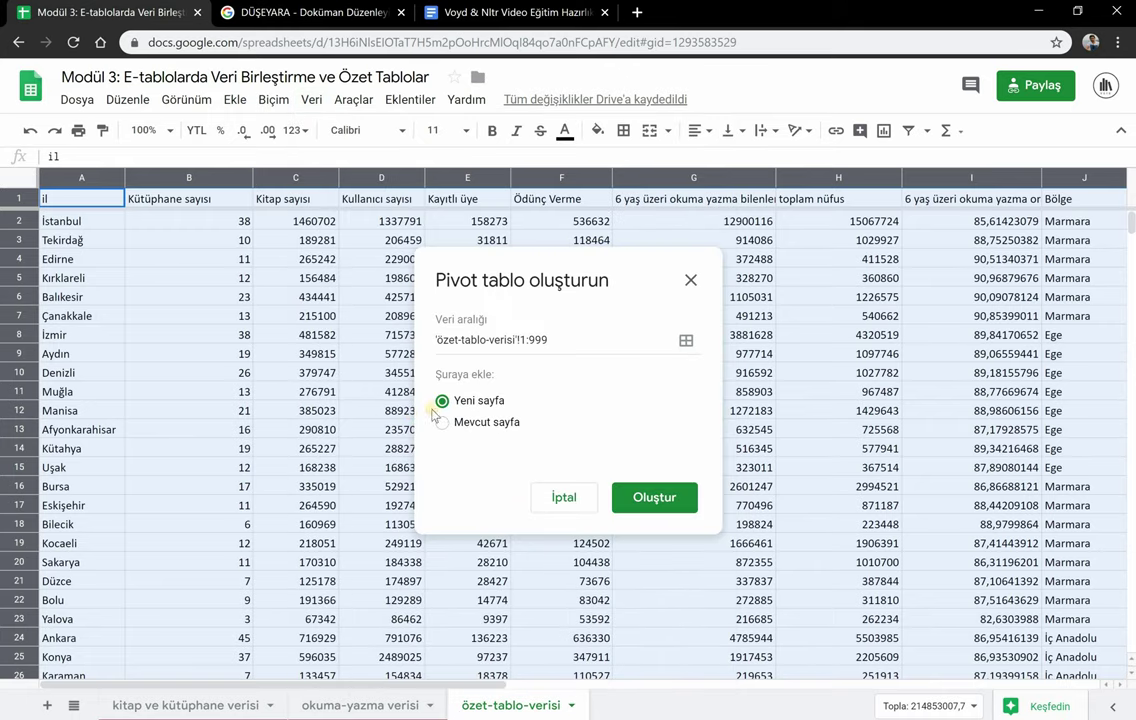
pyautogui.click(651, 499)
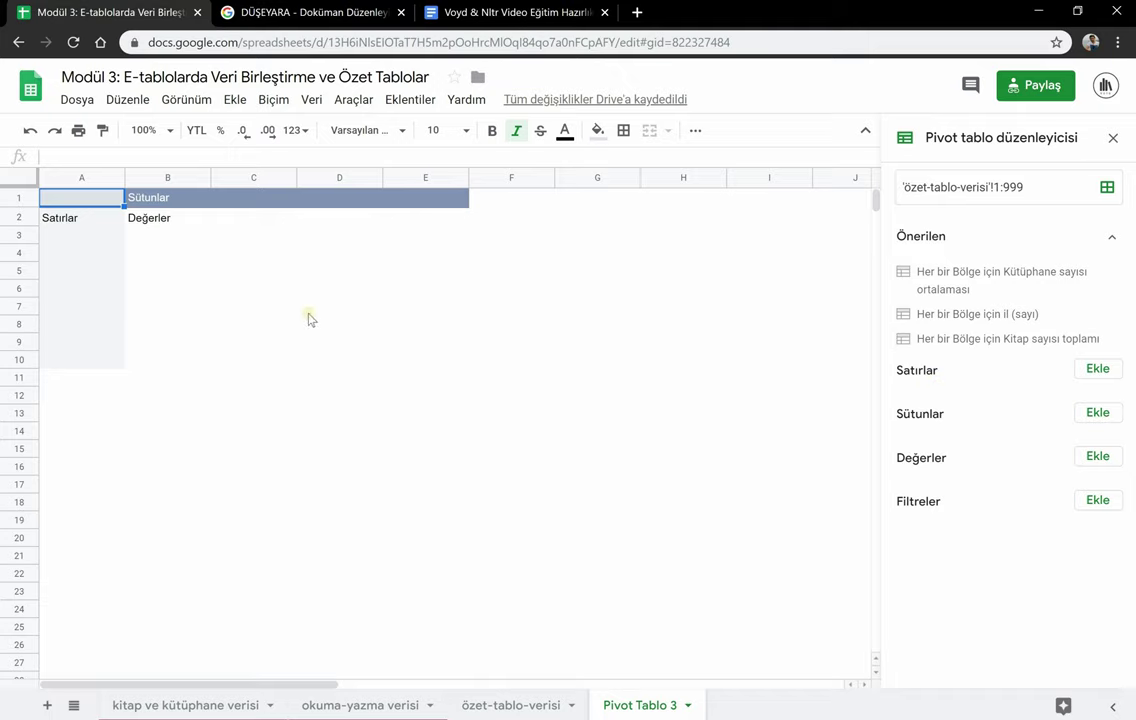
# Step: Apply the suggested pivot "Her bir Bölge için Kütüphane sayısı ortalaması" and widen column B to fit its header
pyautogui.click(500, 705)
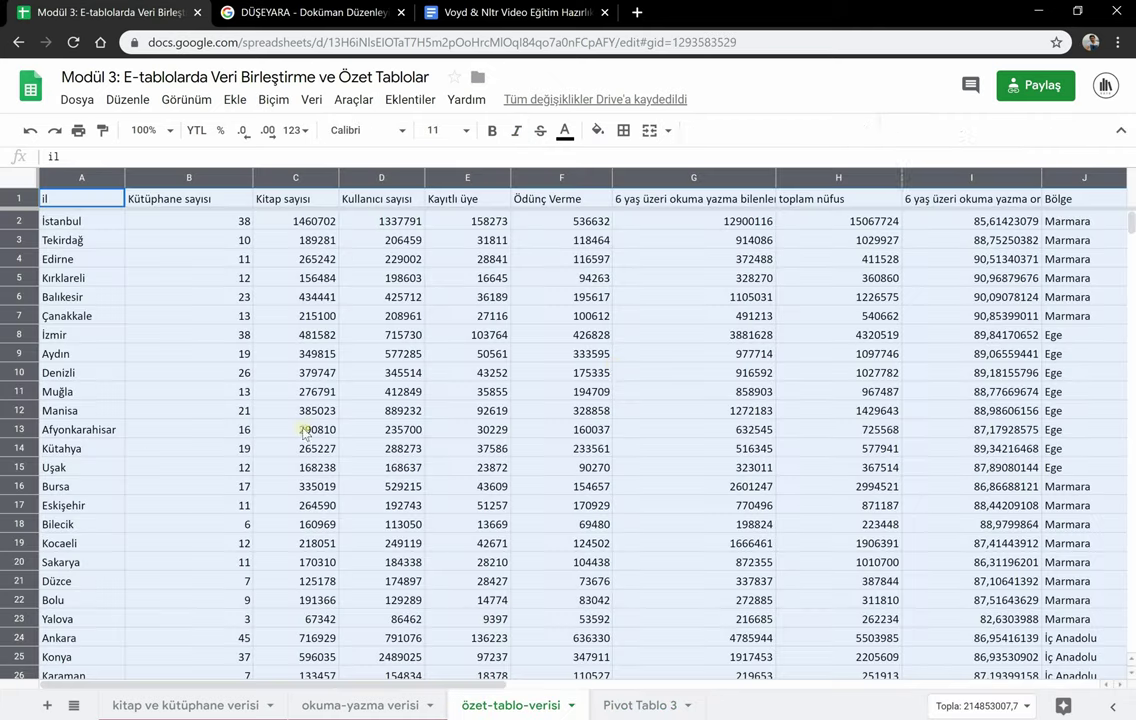
pyautogui.click(624, 705)
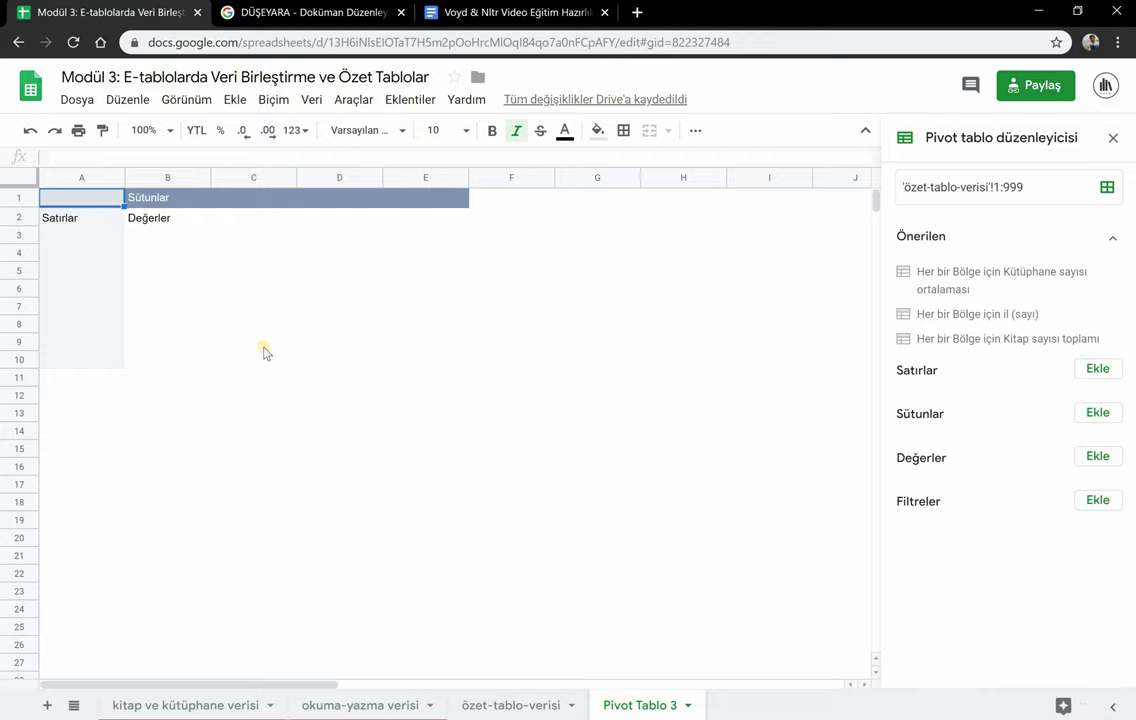
pyautogui.click(982, 283)
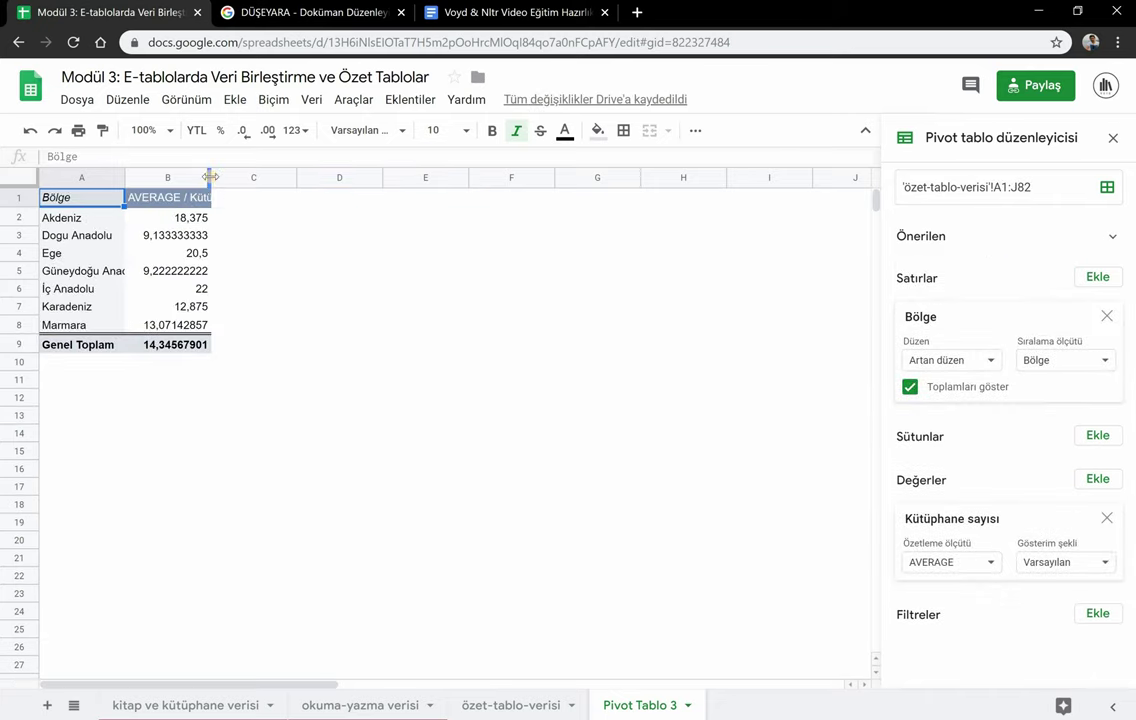
pyautogui.moveTo(208, 177); pyautogui.dragTo(282, 177)
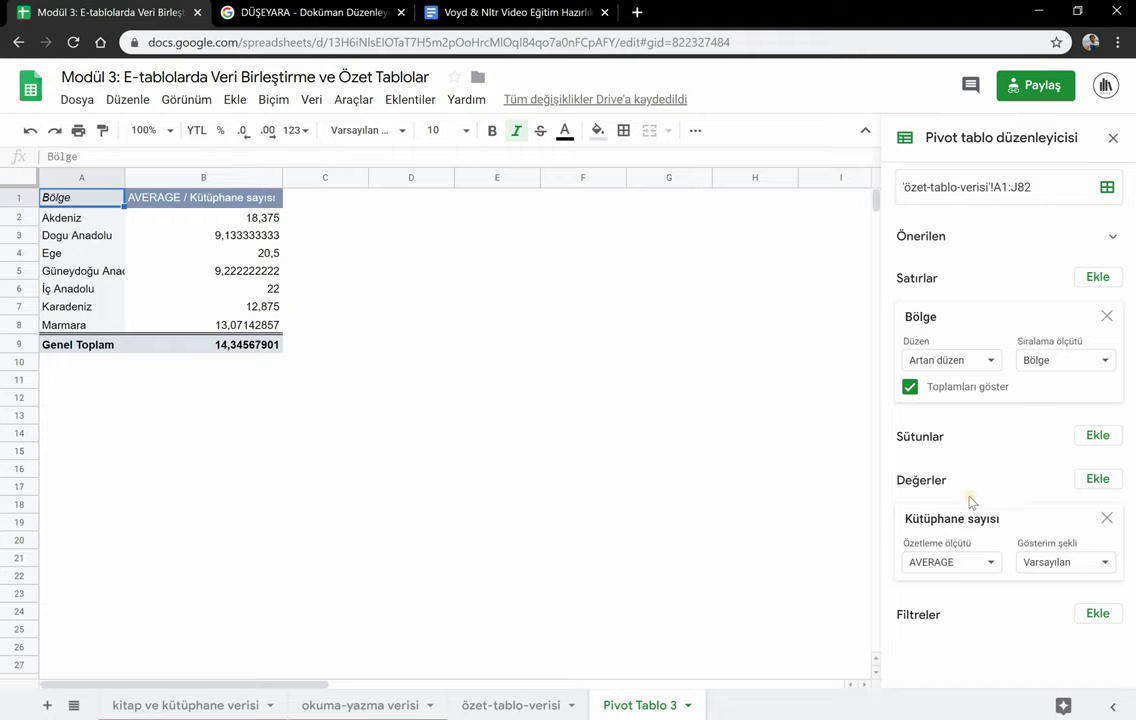
# Step: Try SUM, MAX and MIN as the summary function for Kütüphane sayısı, and set it back to AVERAGE
pyautogui.click(979, 566)
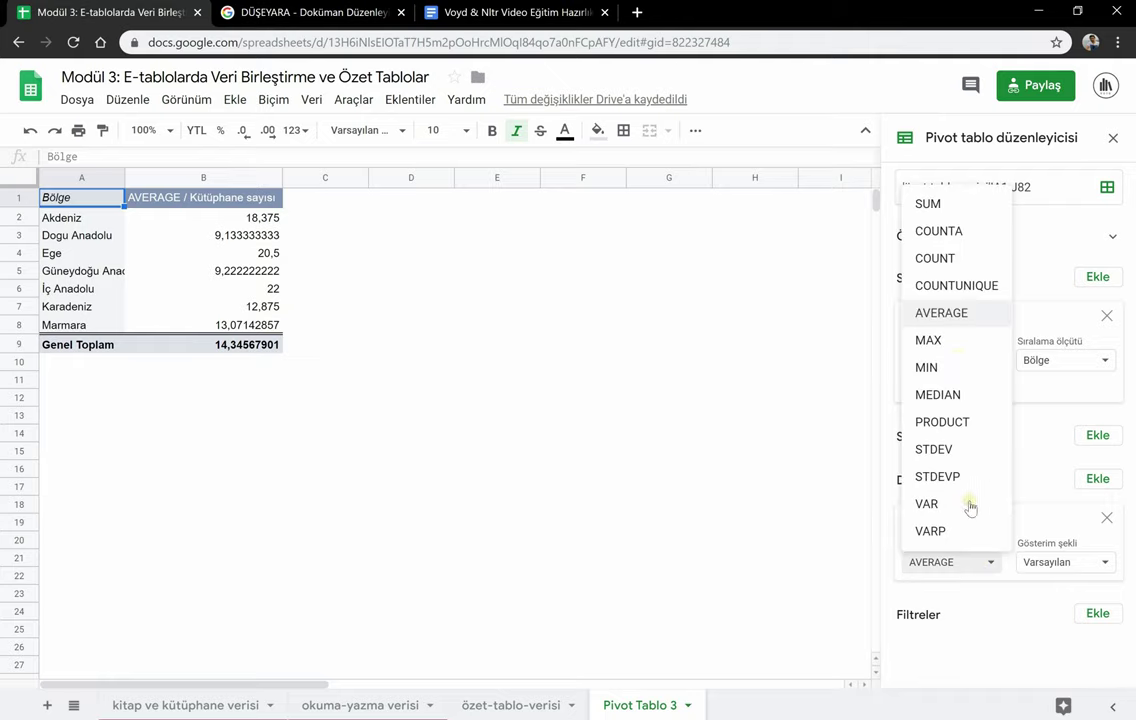
pyautogui.click(938, 203)
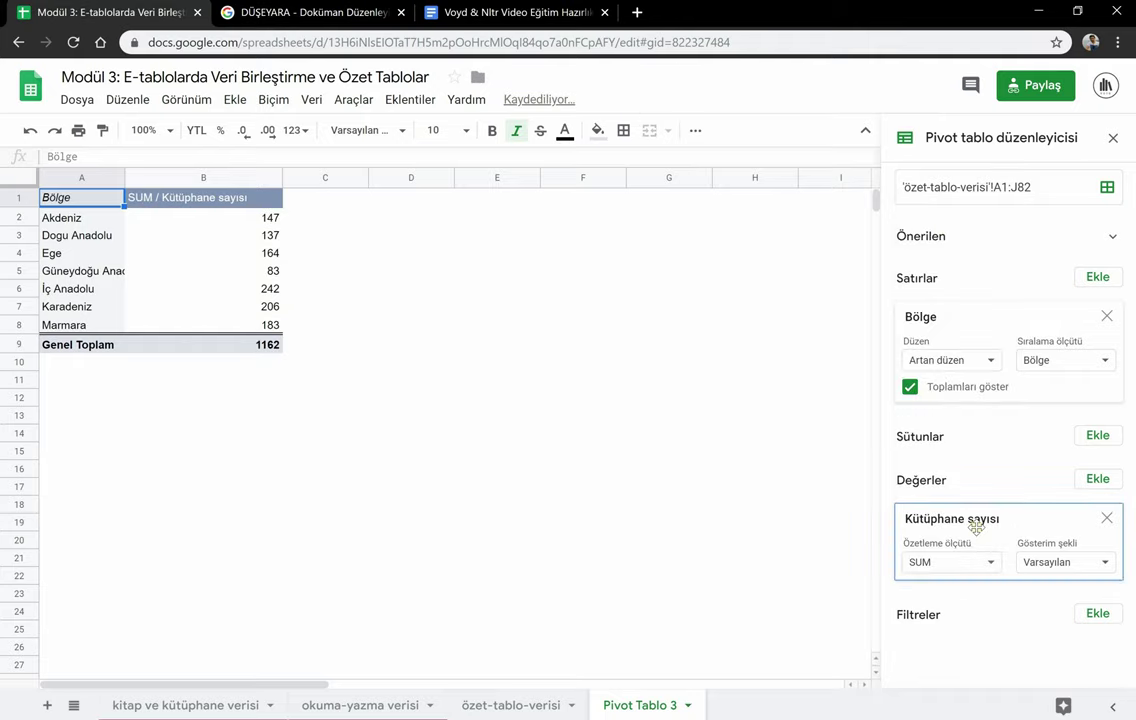
pyautogui.click(979, 566)
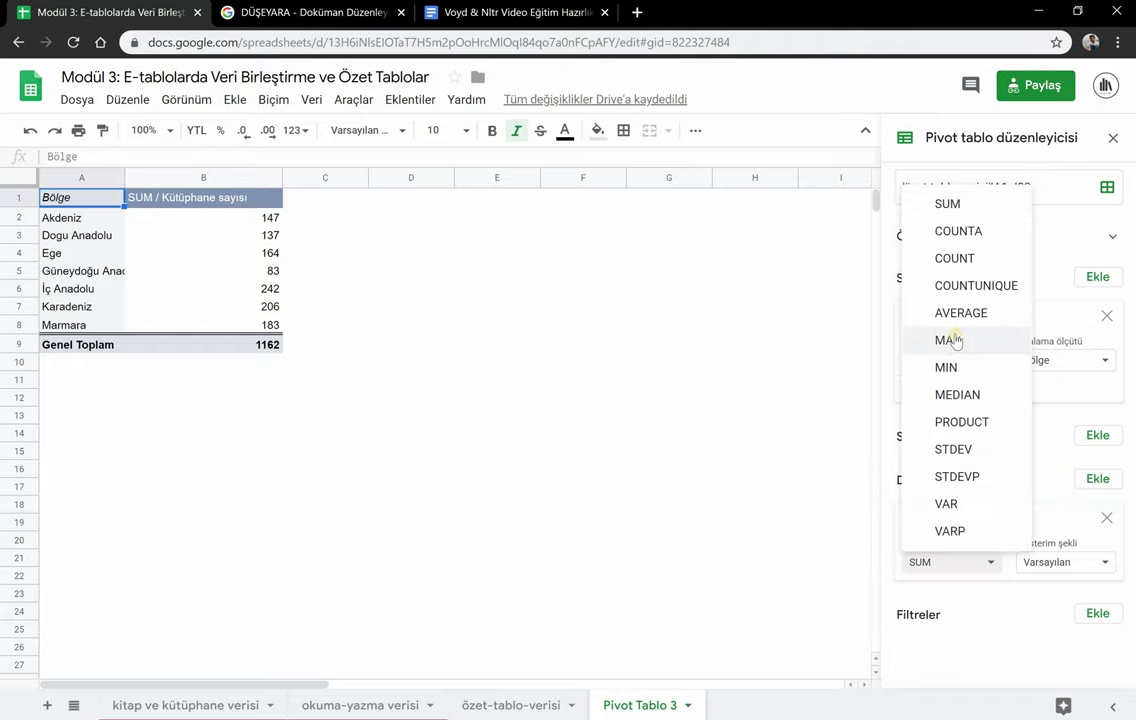
pyautogui.click(947, 340)
pyautogui.click(950, 562)
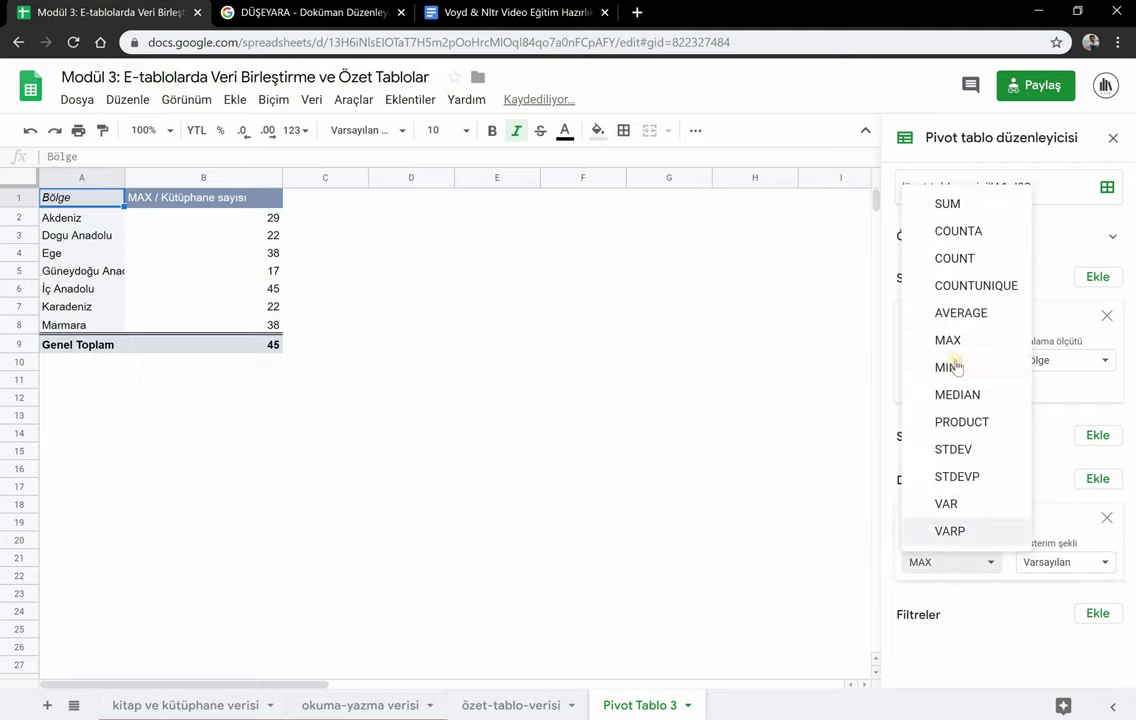
pyautogui.click(948, 368)
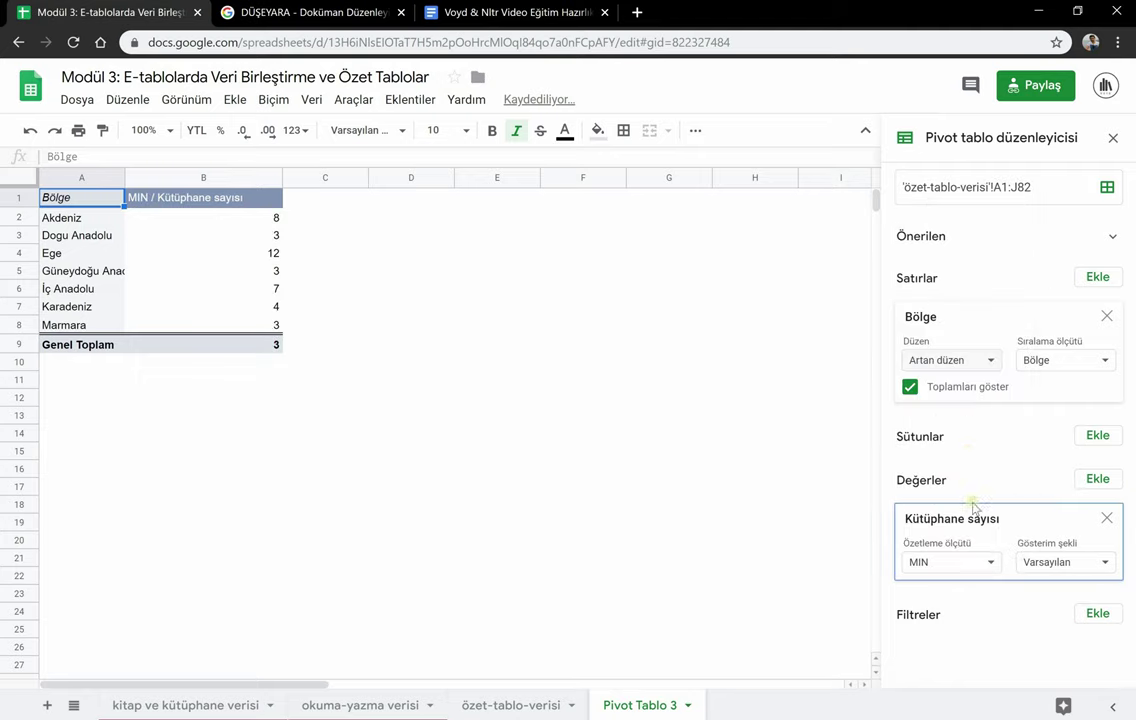
pyautogui.click(968, 566)
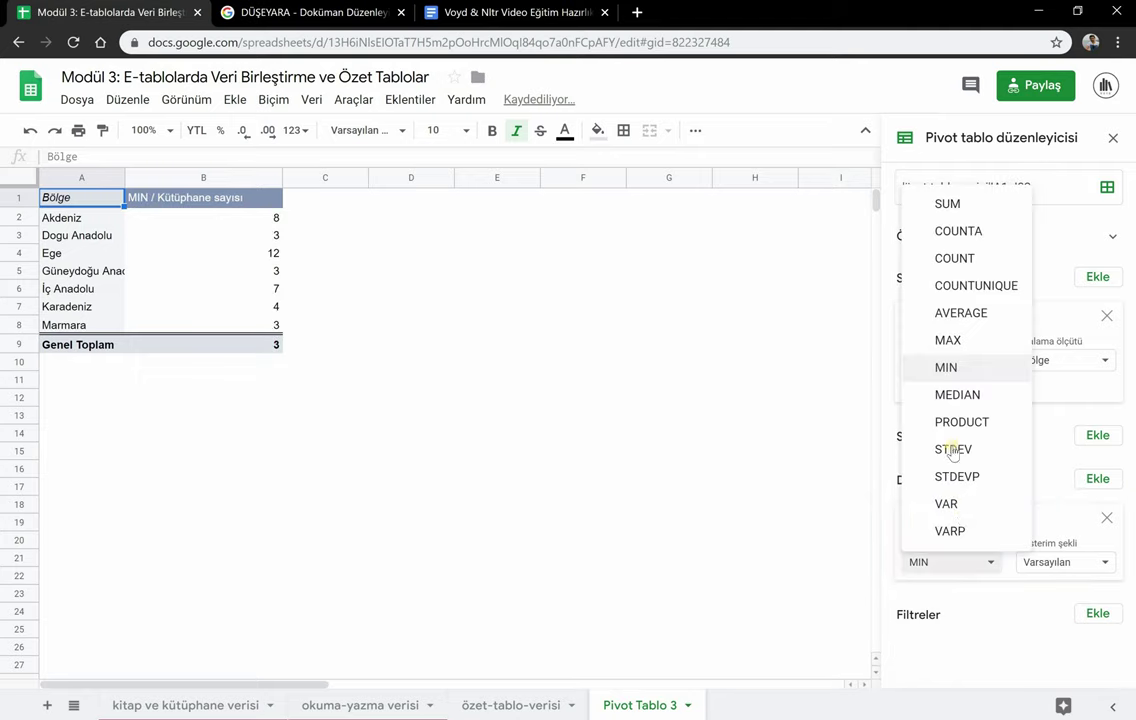
pyautogui.click(966, 316)
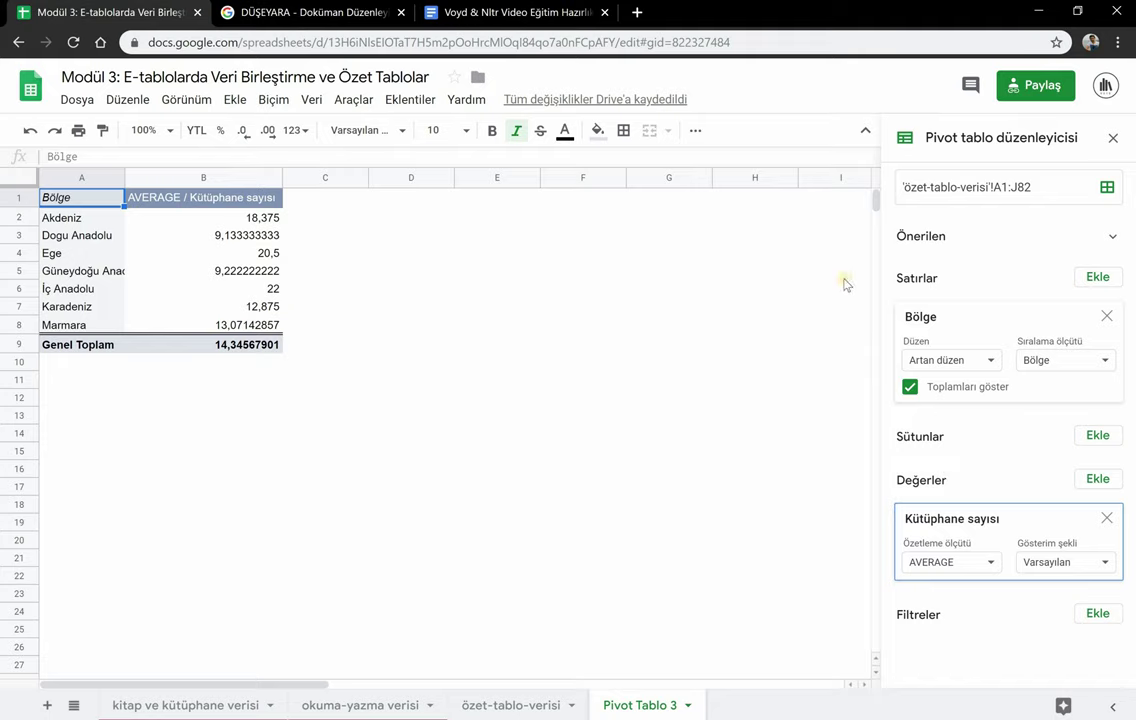
# Step: Add Kitap sayısı as a second pivot value and summarize it by AVERAGE
pyautogui.click(1097, 480)
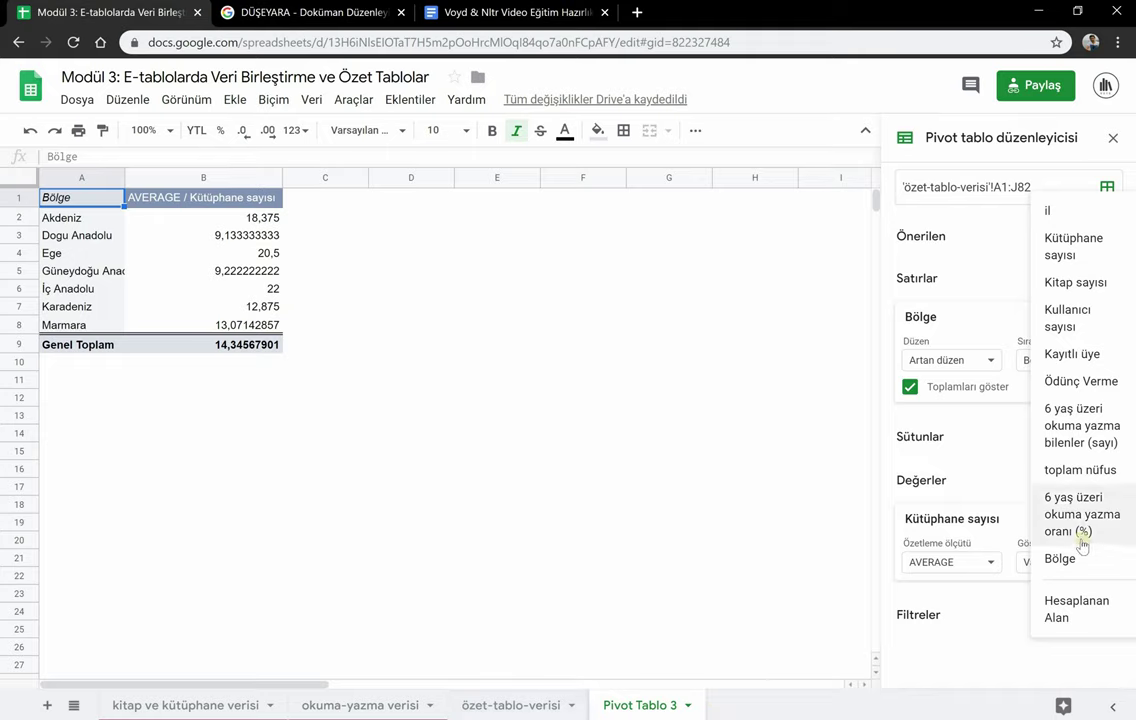
pyautogui.click(1076, 283)
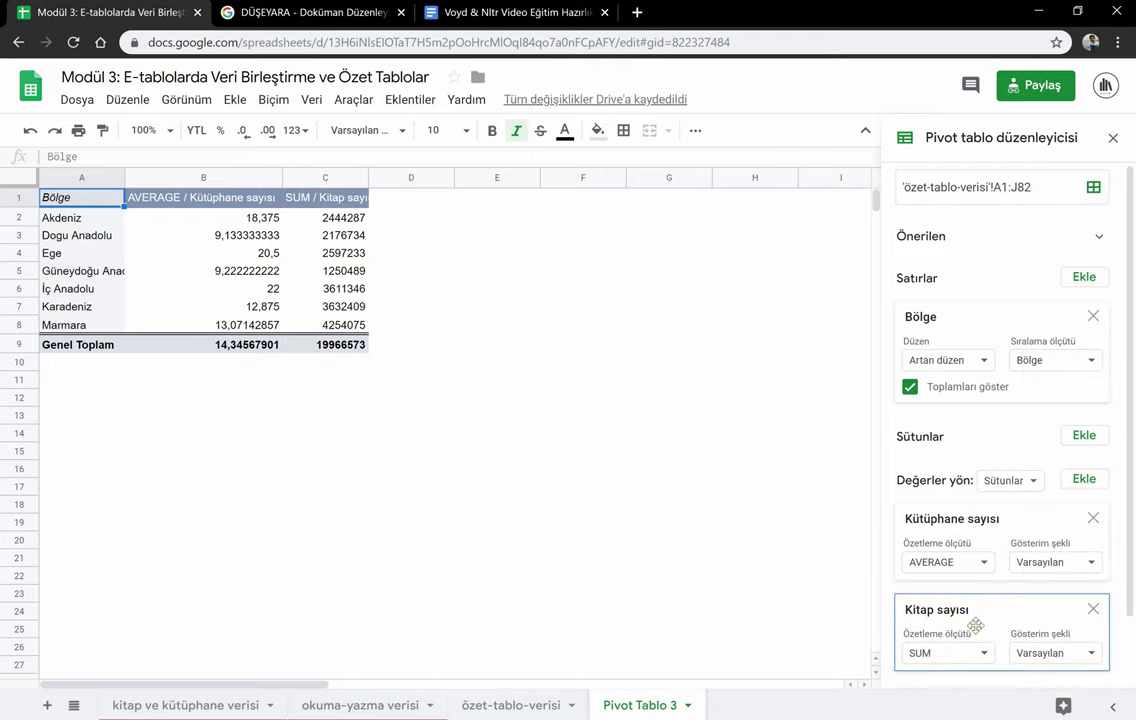
pyautogui.scroll(-2, 735, 545)
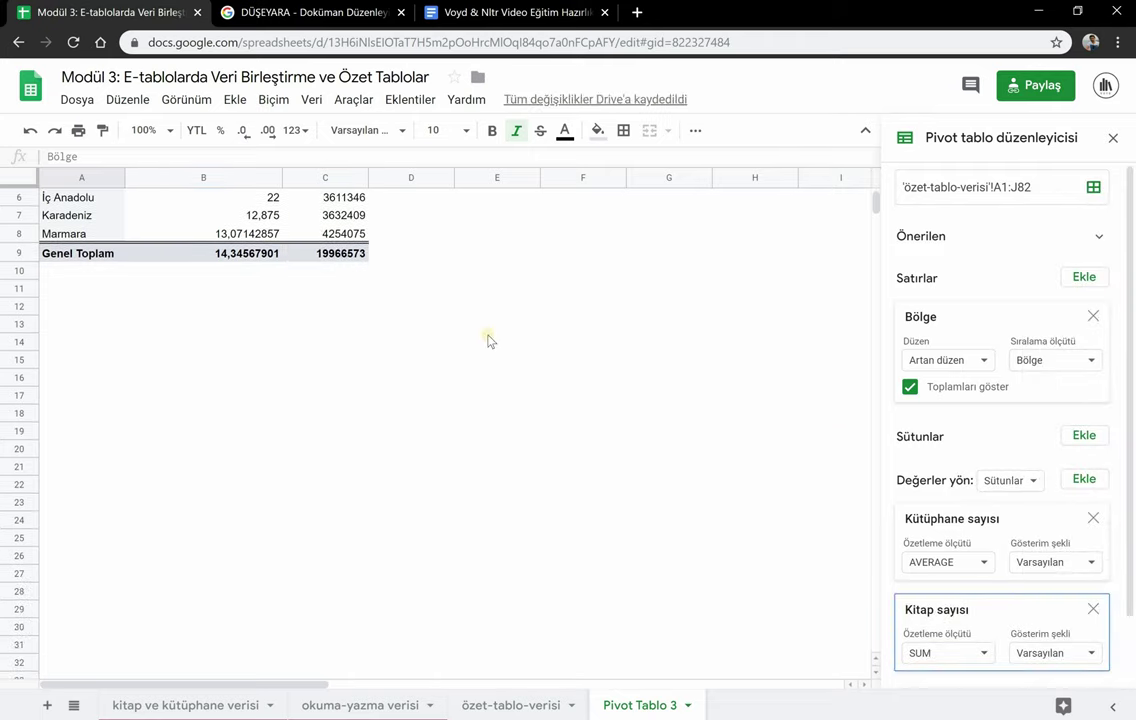
pyautogui.scroll(2, 489, 337)
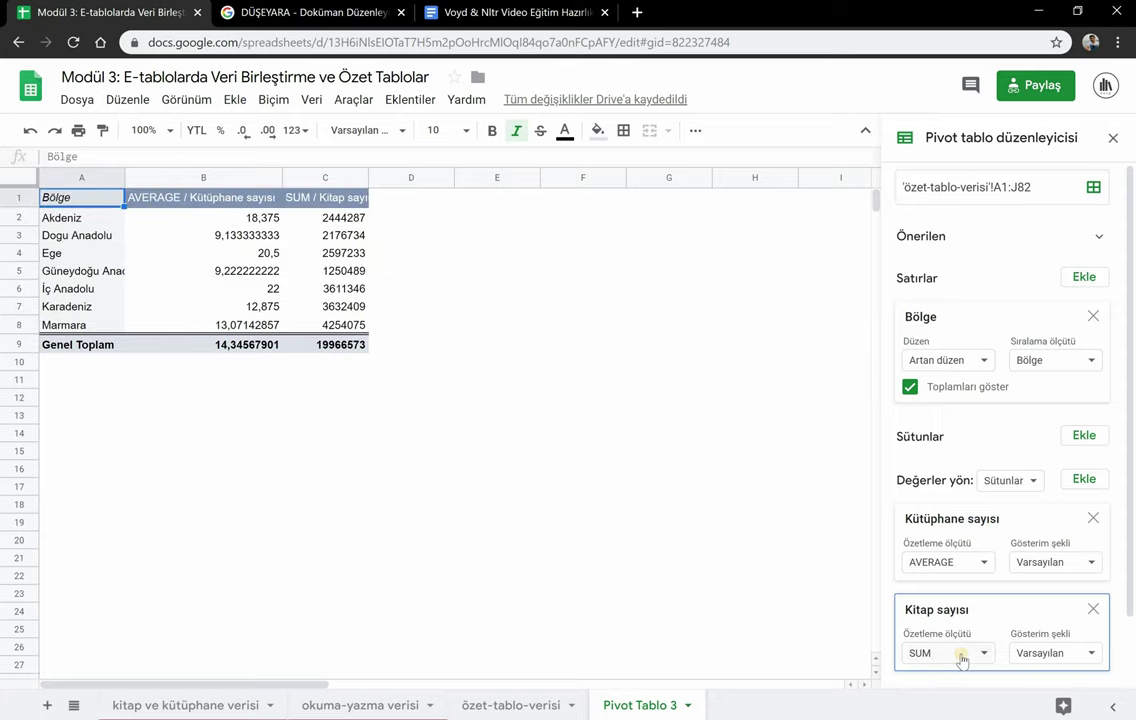
pyautogui.click(961, 657)
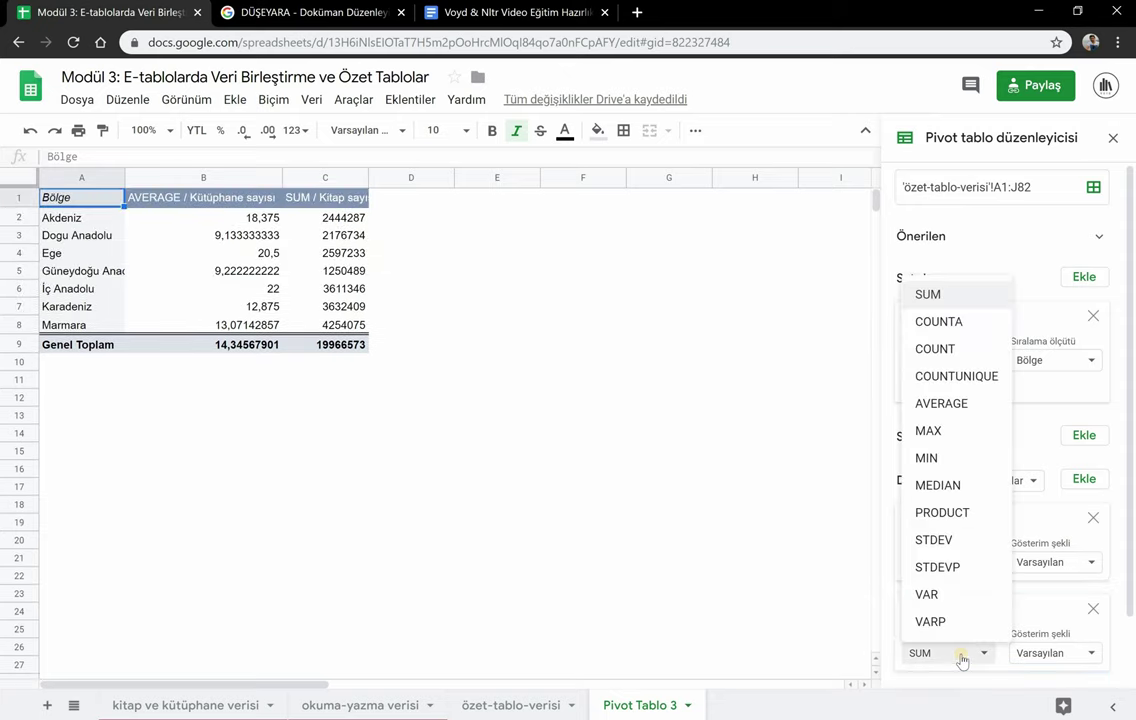
pyautogui.click(958, 412)
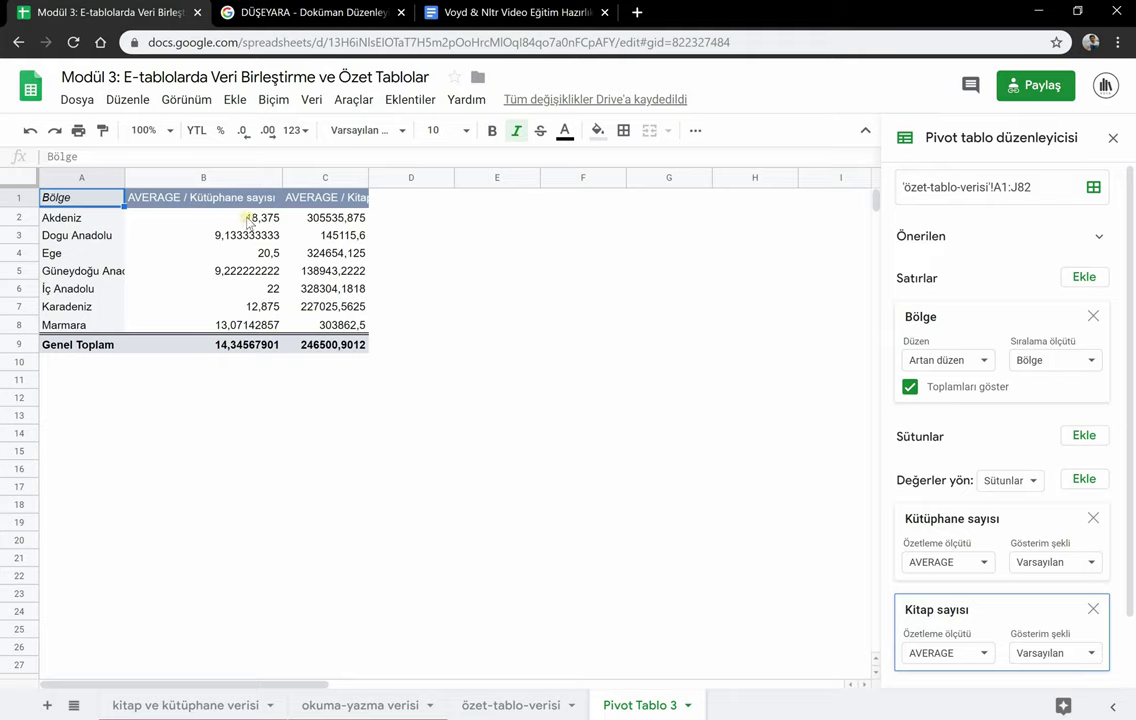
# Step: Format the regional averages in B2:C8 to one decimal place and check the Akdeniz averages
pyautogui.moveTo(247, 220); pyautogui.dragTo(337, 328)
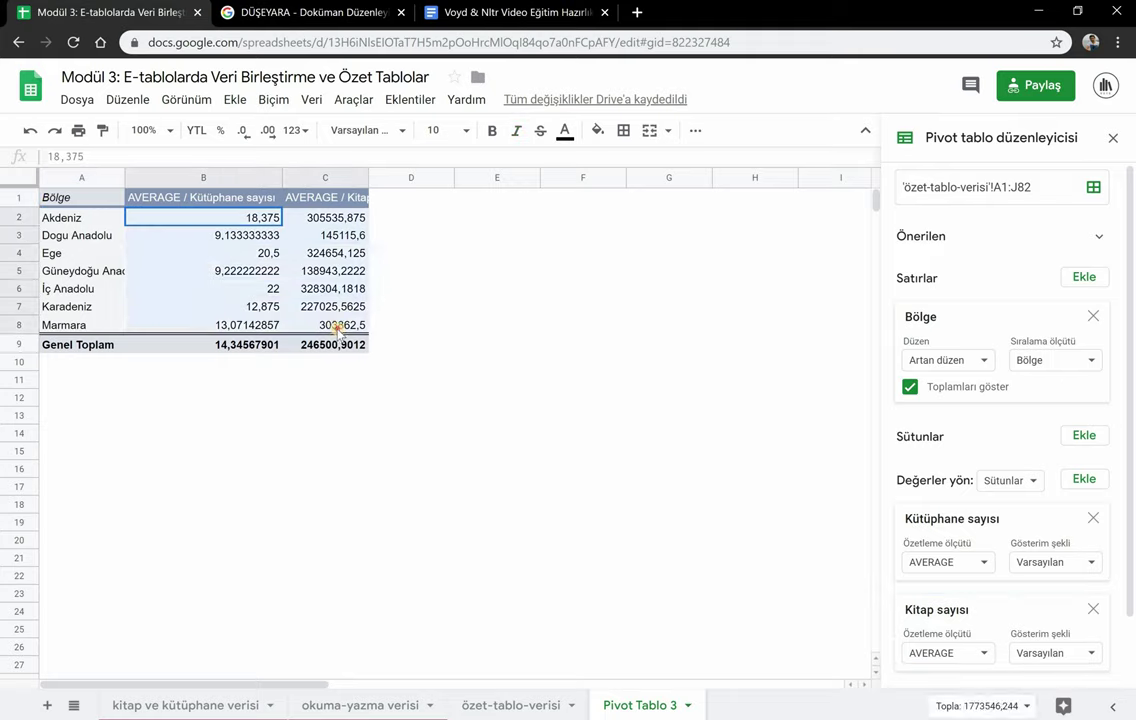
pyautogui.click(243, 134)
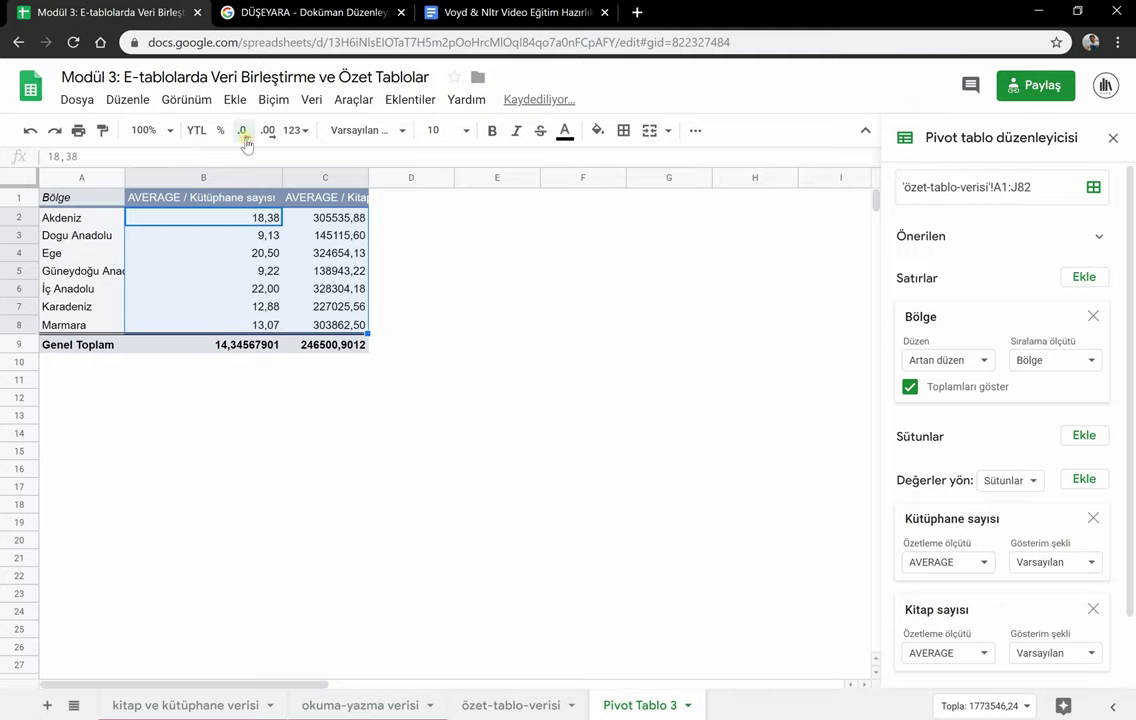
pyautogui.click(243, 134)
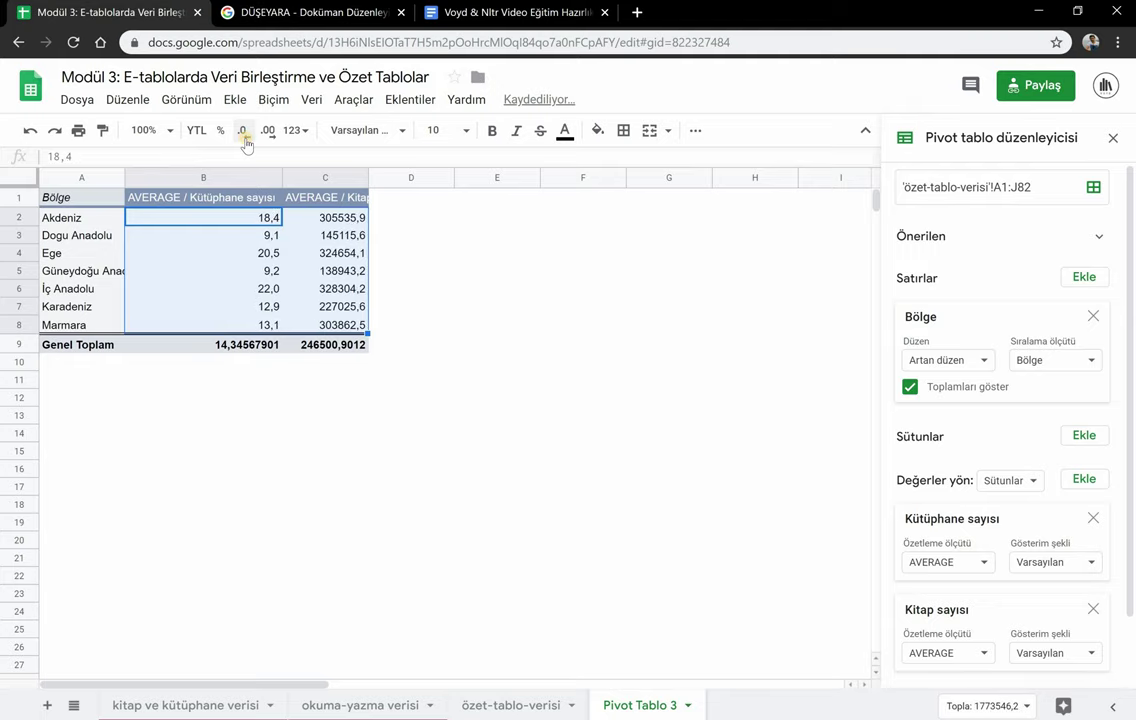
pyautogui.click(522, 429)
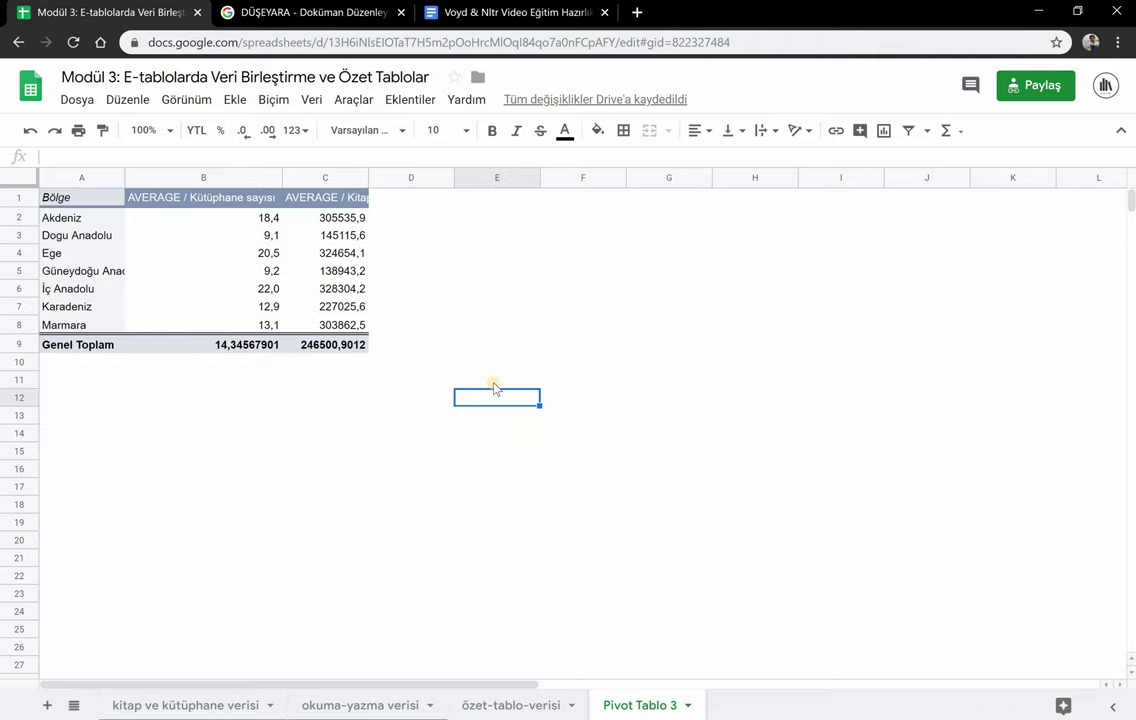
pyautogui.click(355, 220)
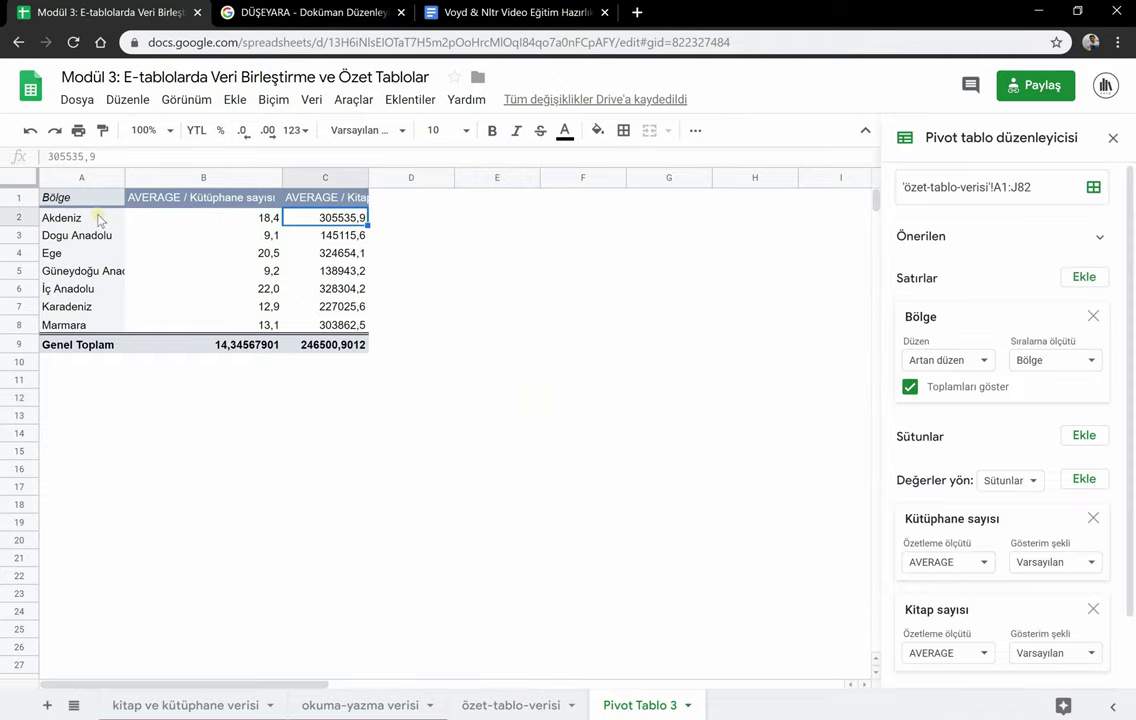
pyautogui.click(272, 221)
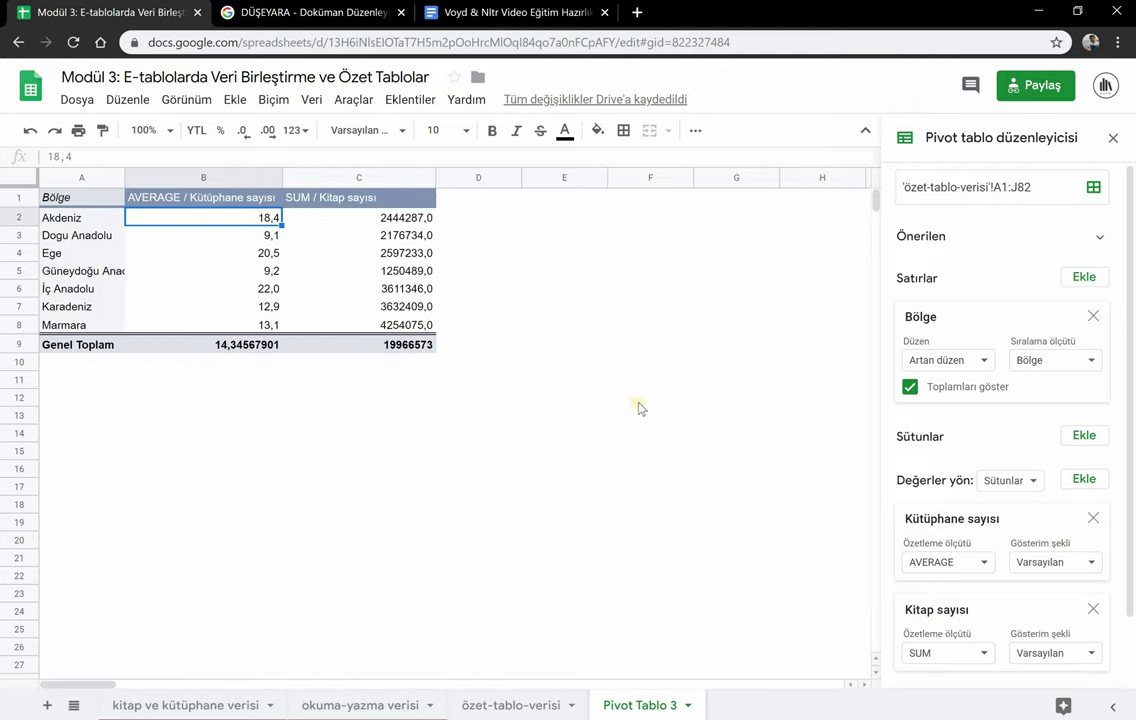
# Step: Look over the "özet-tablo-verisi", "kitap ve kütüphane verisi" and "okuma-yazma verisi" sheets and return to the pivot table
pyautogui.click(525, 703)
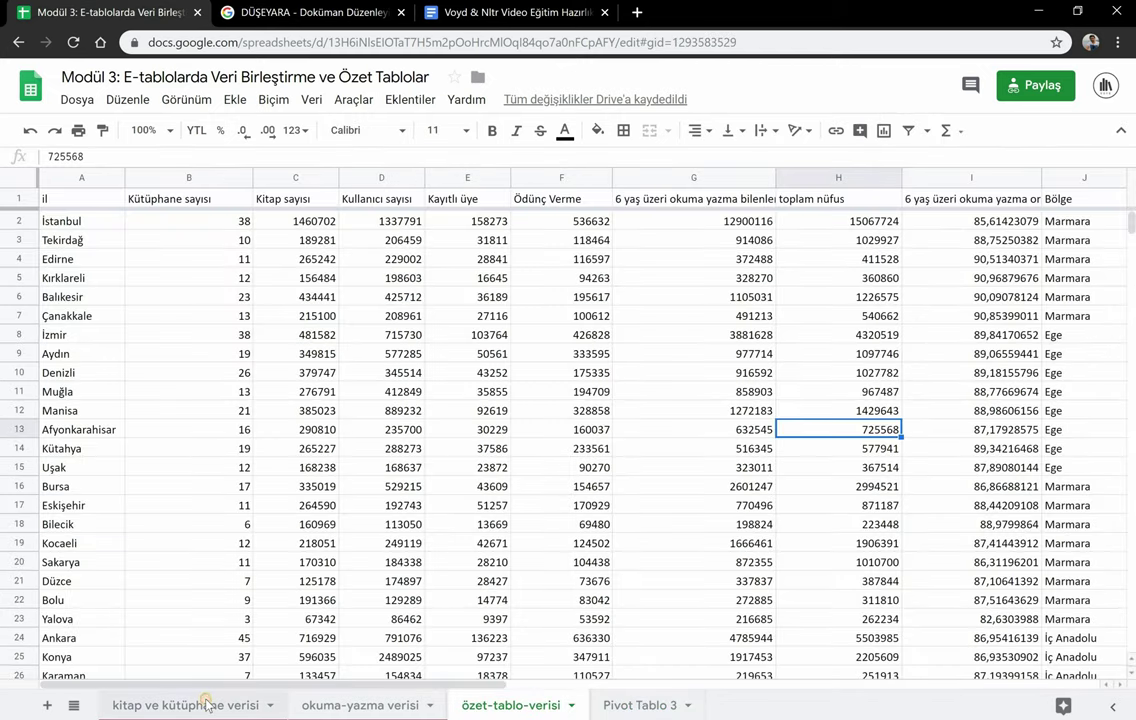
pyautogui.click(205, 705)
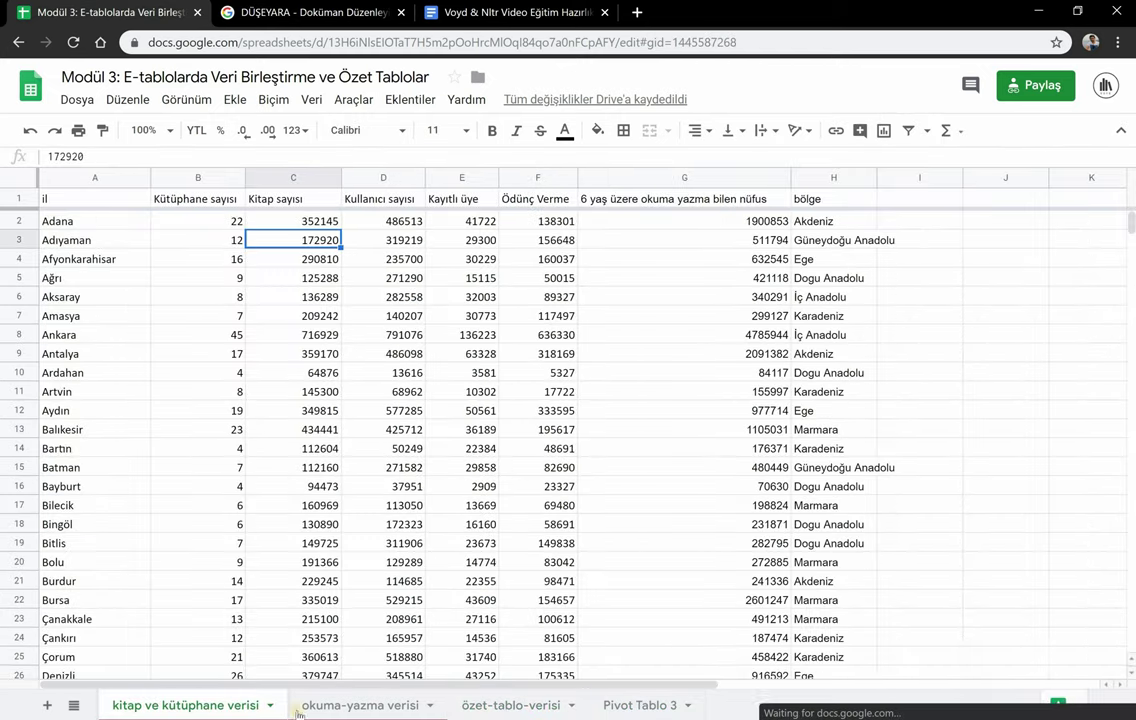
pyautogui.click(380, 705)
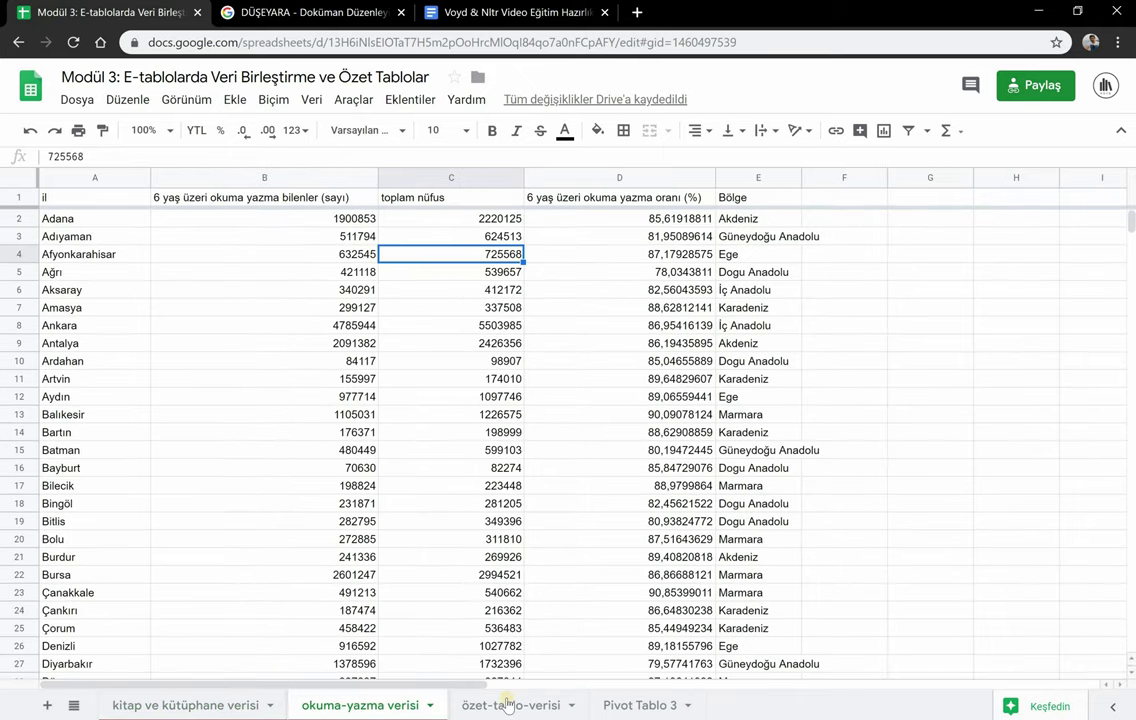
pyautogui.click(636, 706)
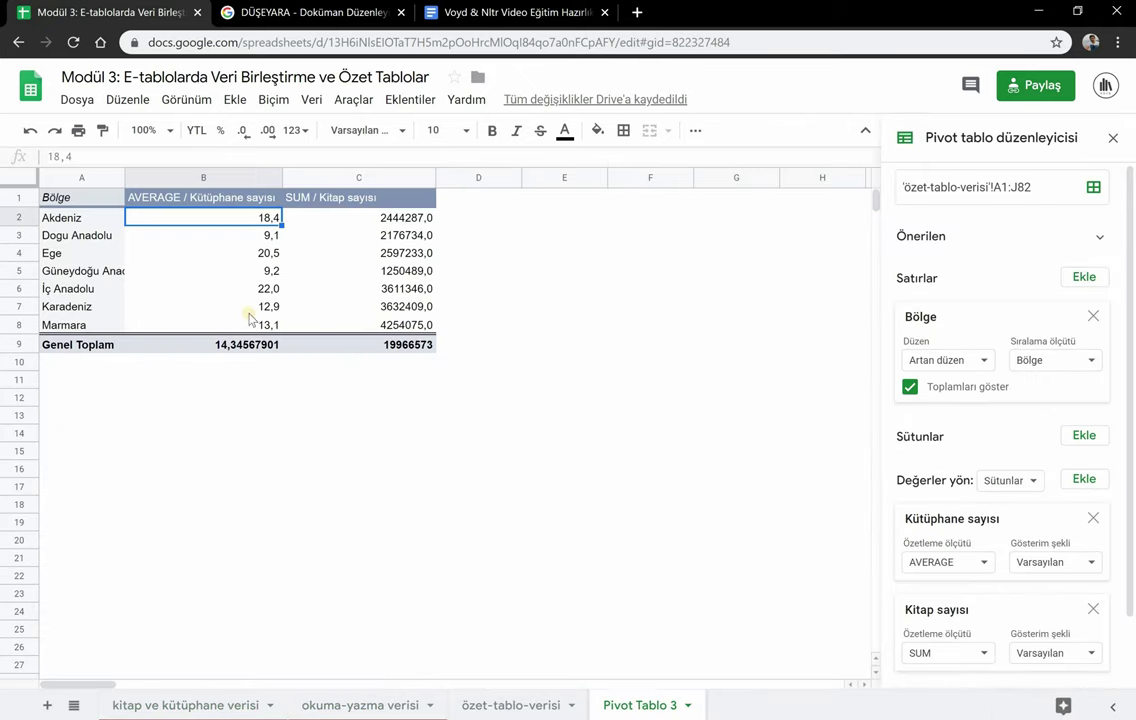